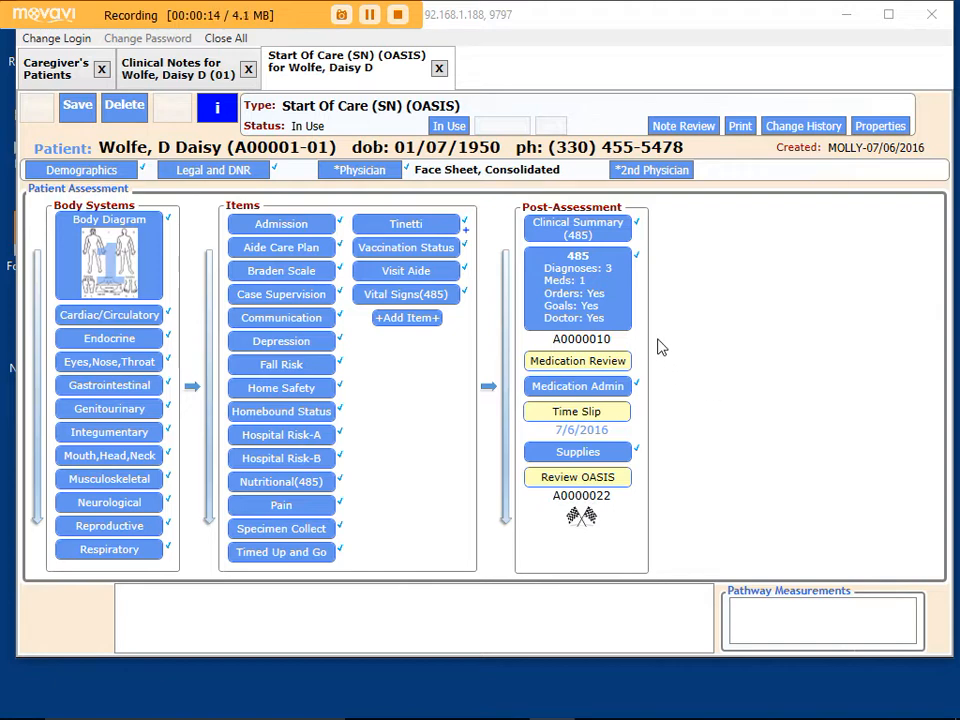
# Open the pathway configuration for the orders in the patient's 485 plan of care and bring up the multi-select intervention list.
pyautogui.click(583, 298)
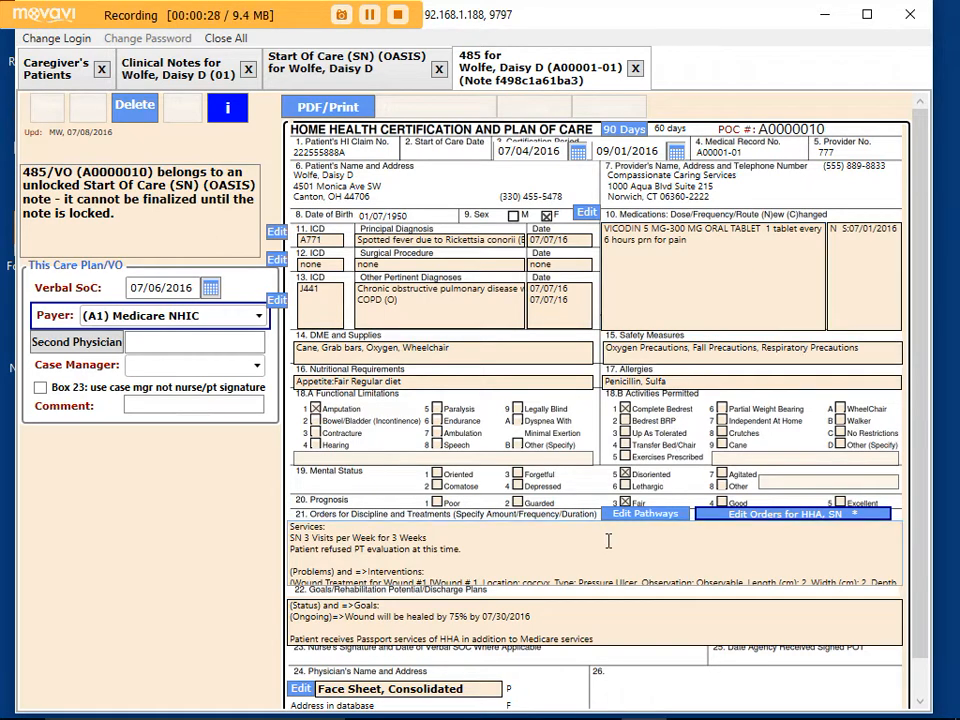
pyautogui.click(648, 515)
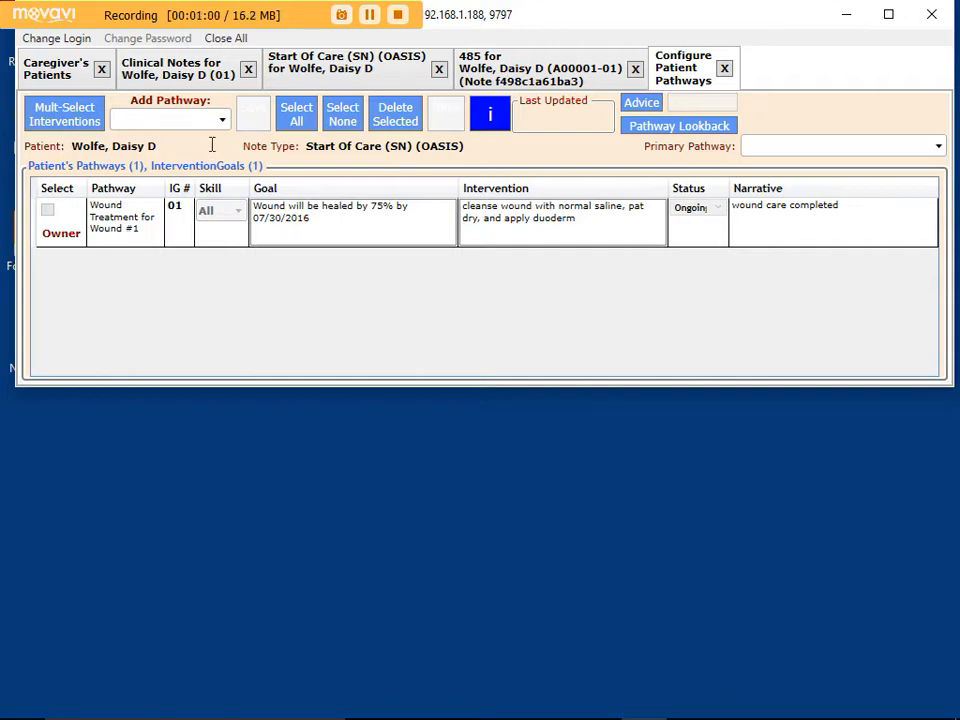
pyautogui.click(72, 124)
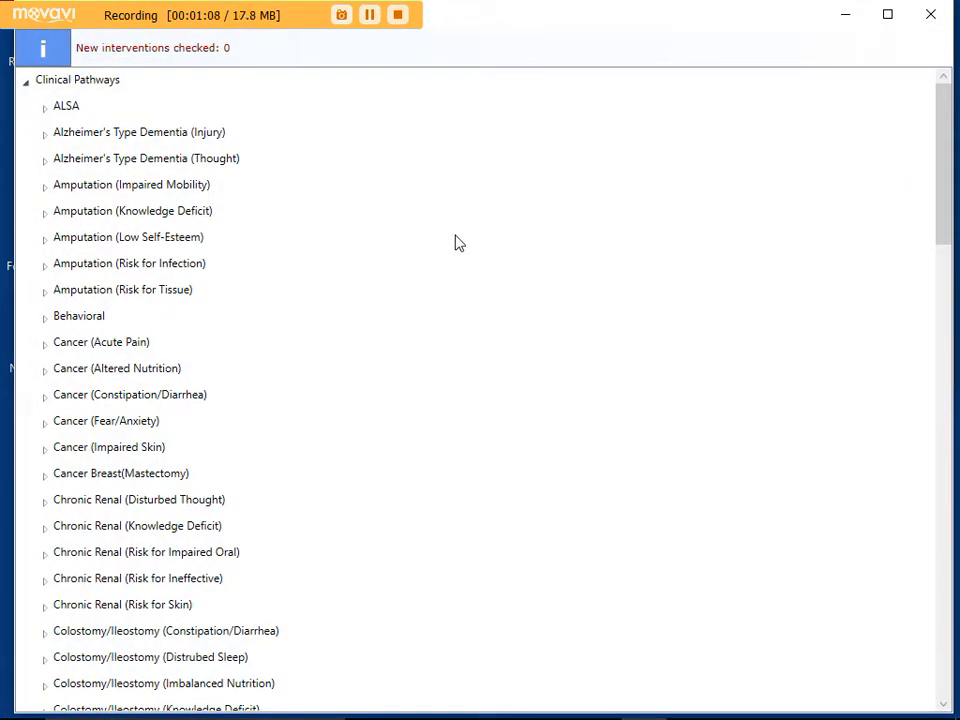
# Select the COPD (Imbalance Nutrition) interventions for weight and diet logs and for avoiding gas forming foods.
pyautogui.scroll(-2, 455, 243)
pyautogui.scroll(-3, 456, 248)
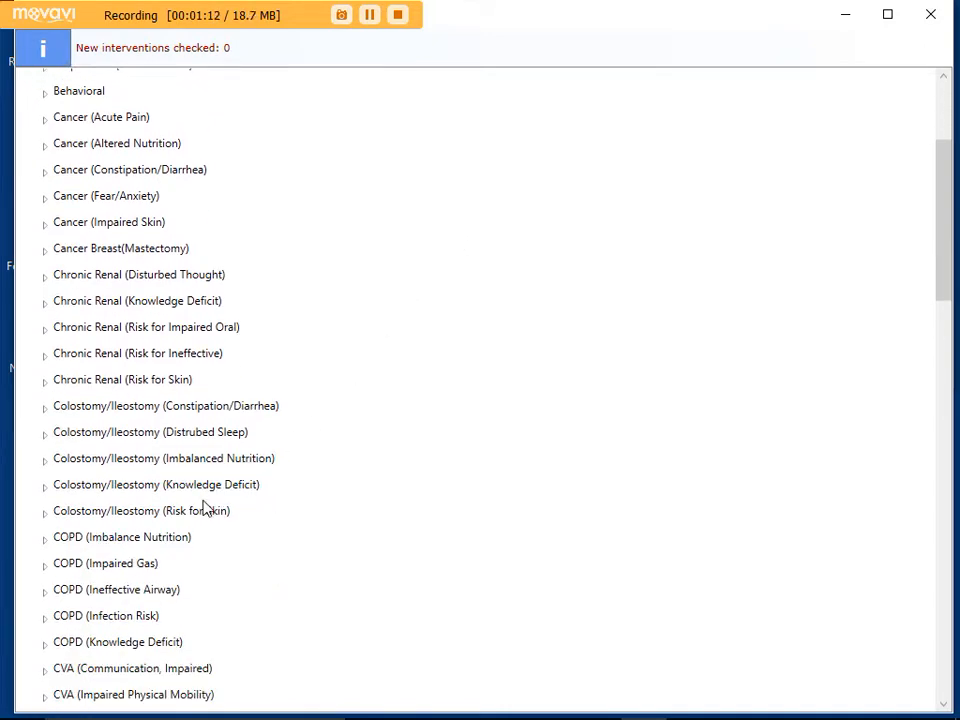
pyautogui.click(44, 539)
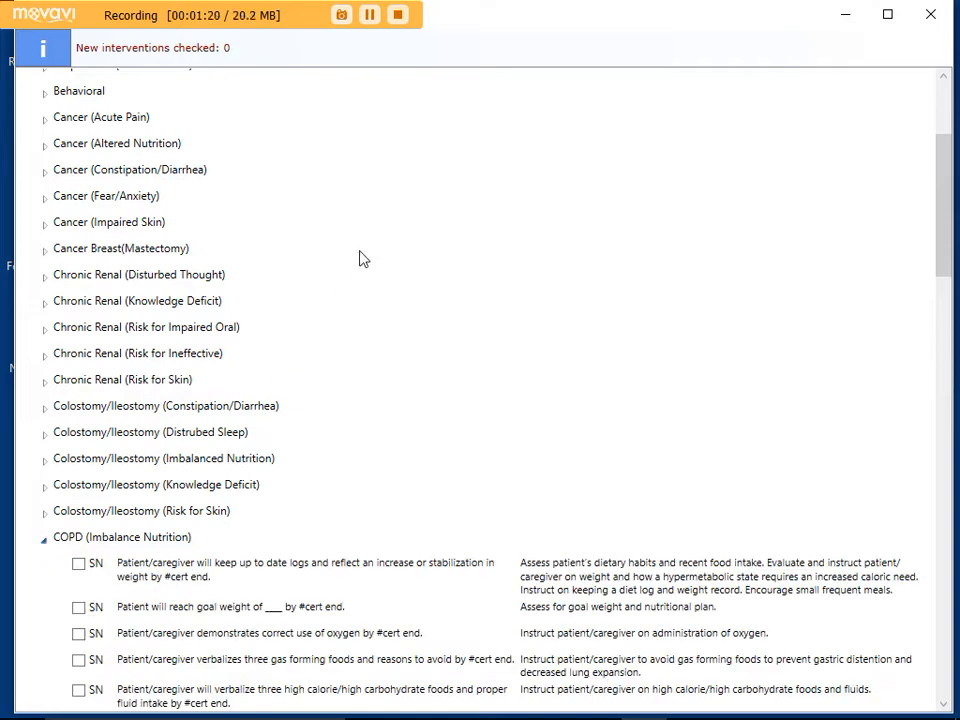
pyautogui.scroll(-3, 388, 272)
pyautogui.scroll(-2, 437, 251)
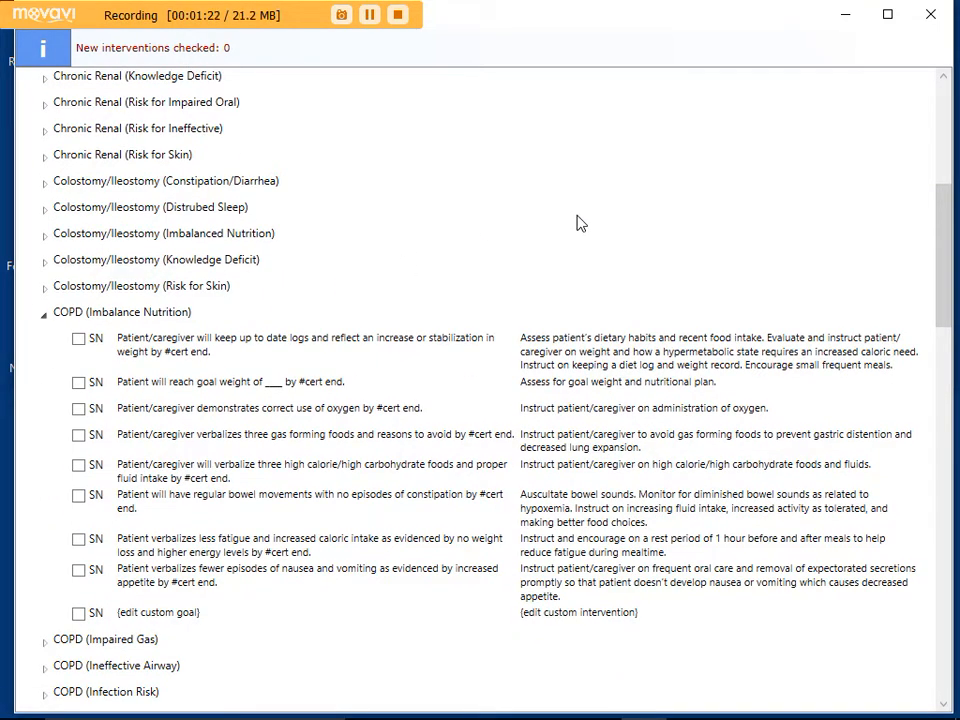
pyautogui.click(77, 339)
pyautogui.click(78, 437)
# Add the Depression (Knowledge Deficit) intervention on reconciling medications and instructing in purpose, route, frequency and side effects.
pyautogui.scroll(6, 357, 210)
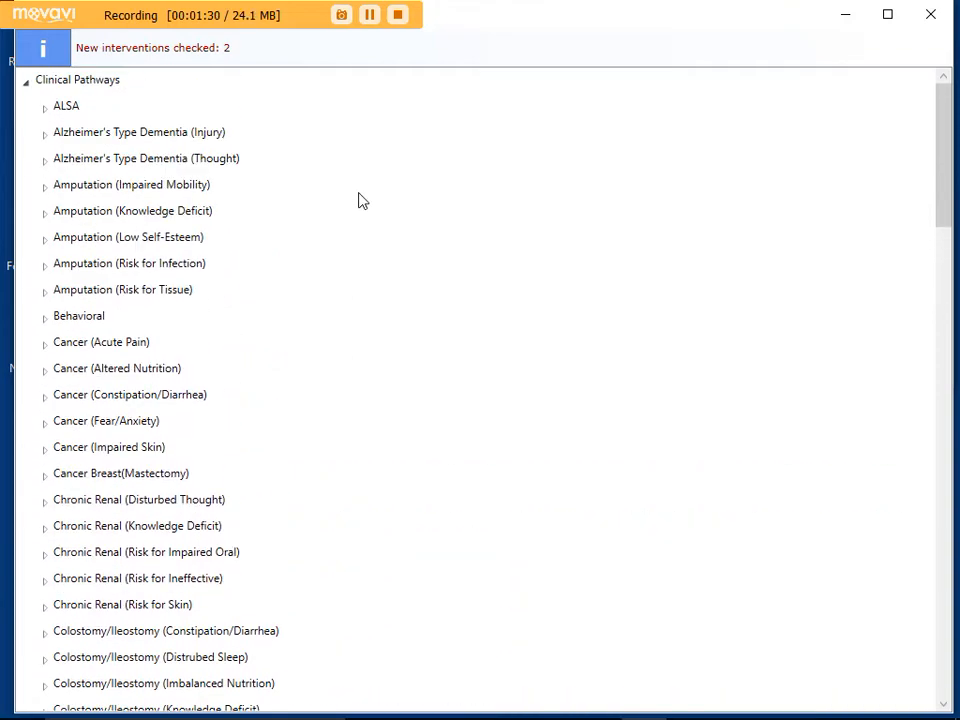
pyautogui.scroll(-1, 360, 203)
pyautogui.scroll(-10, 361, 203)
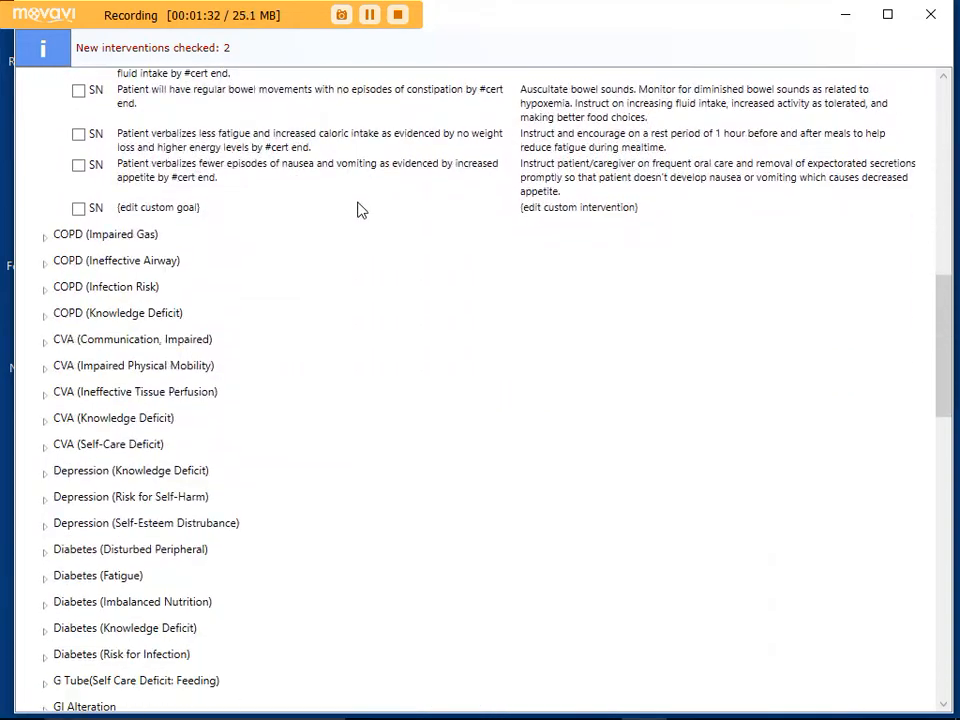
pyautogui.scroll(-1, 363, 214)
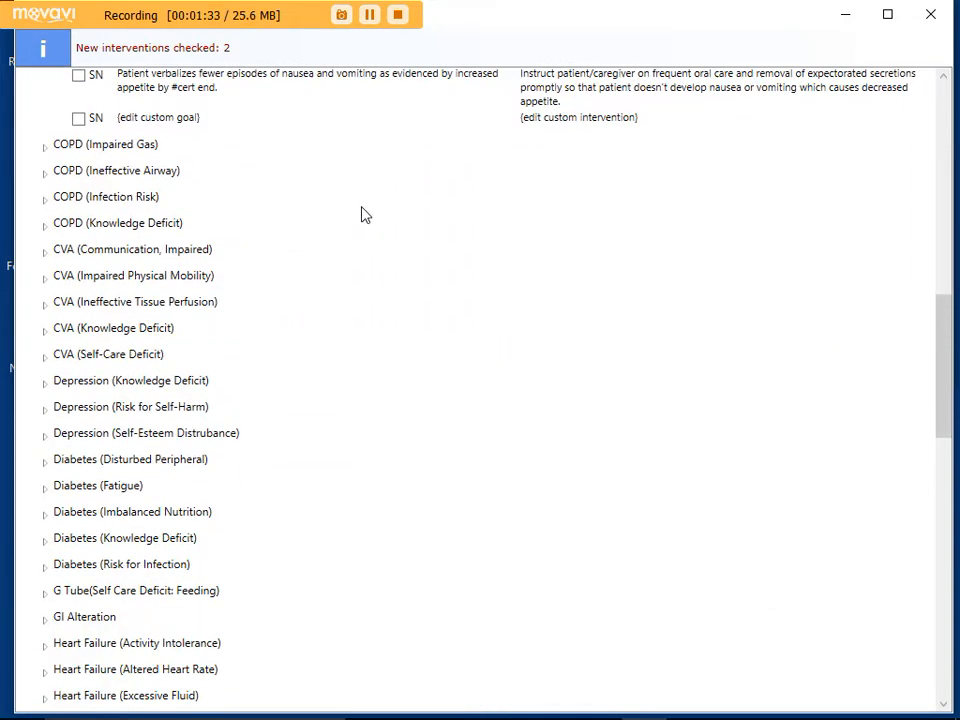
pyautogui.click(45, 385)
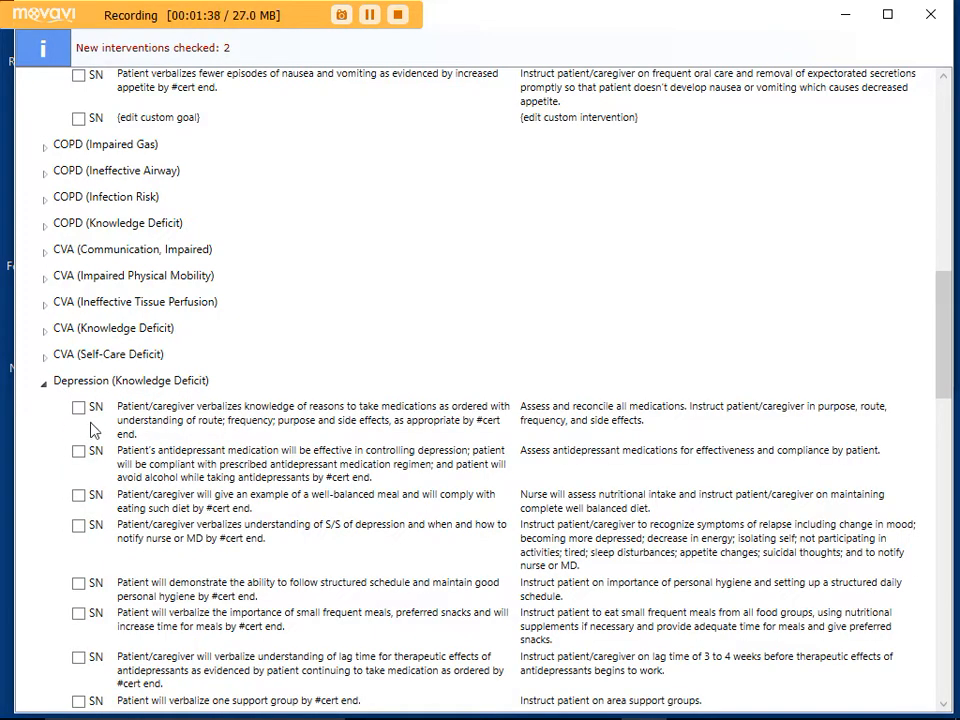
pyautogui.click(78, 409)
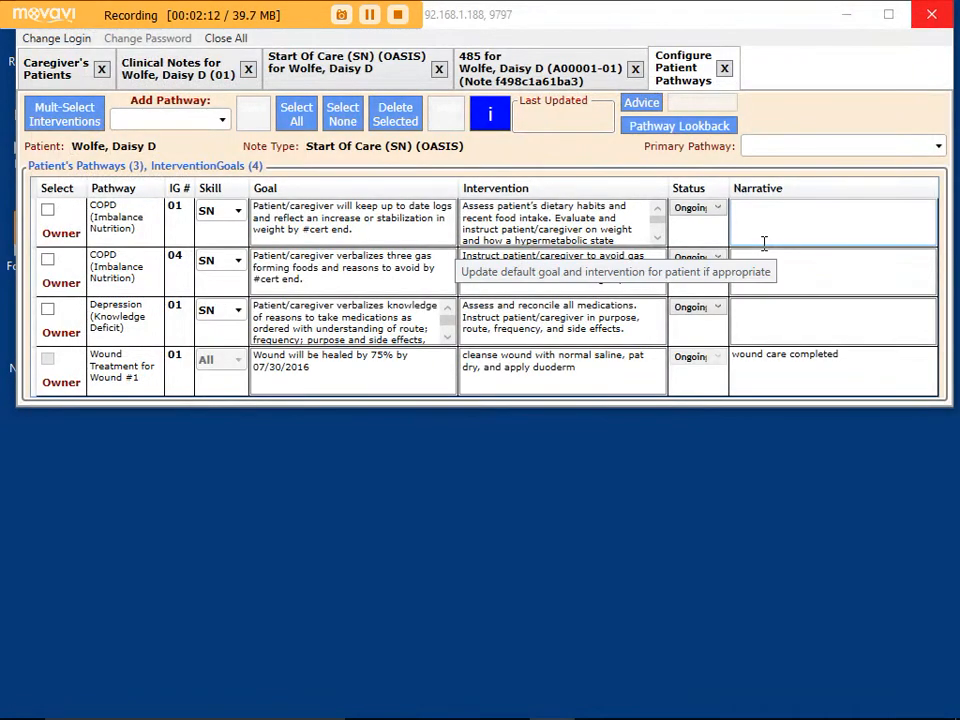
# Add the full COPD (Infection Risk) pathway to the patient's pathways.
pyautogui.click(181, 122)
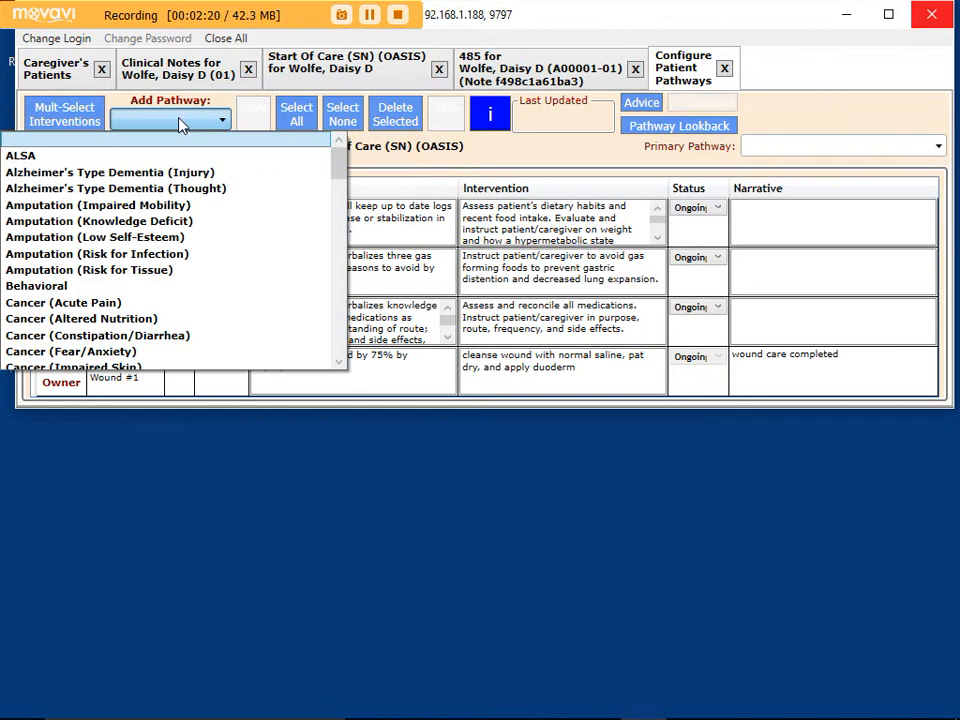
pyautogui.scroll(-2, 171, 208)
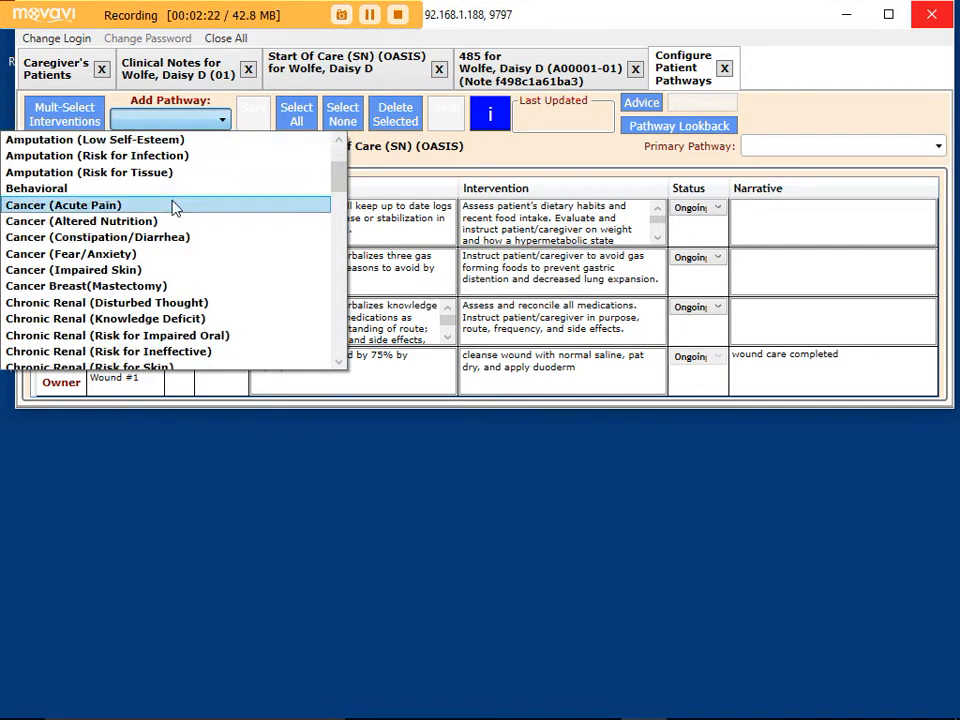
pyautogui.scroll(-2, 173, 209)
pyautogui.scroll(-2, 172, 209)
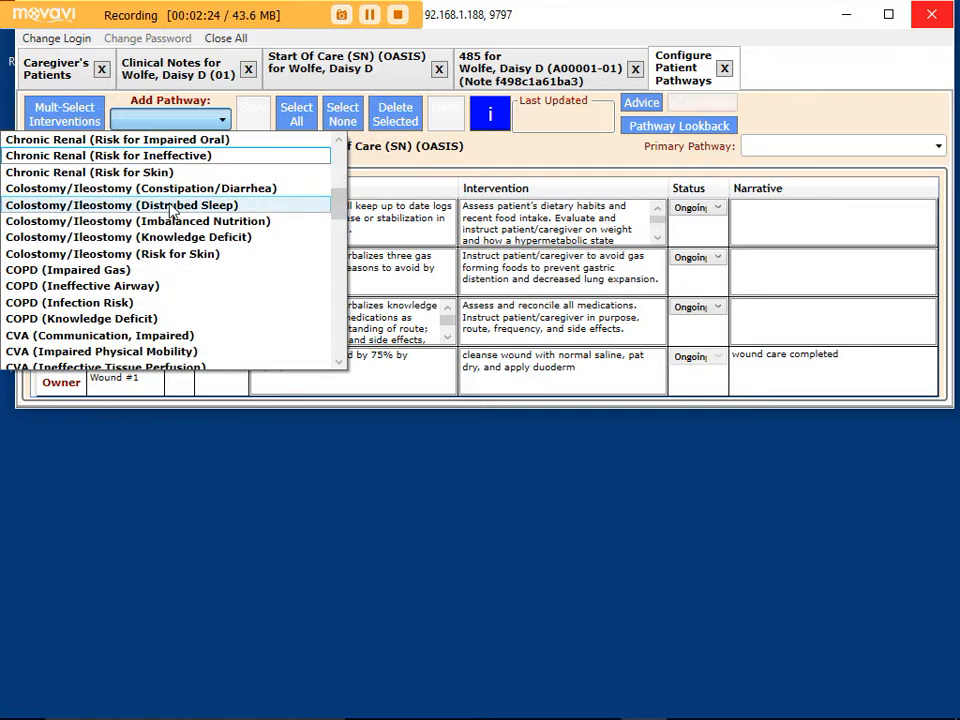
pyautogui.click(96, 306)
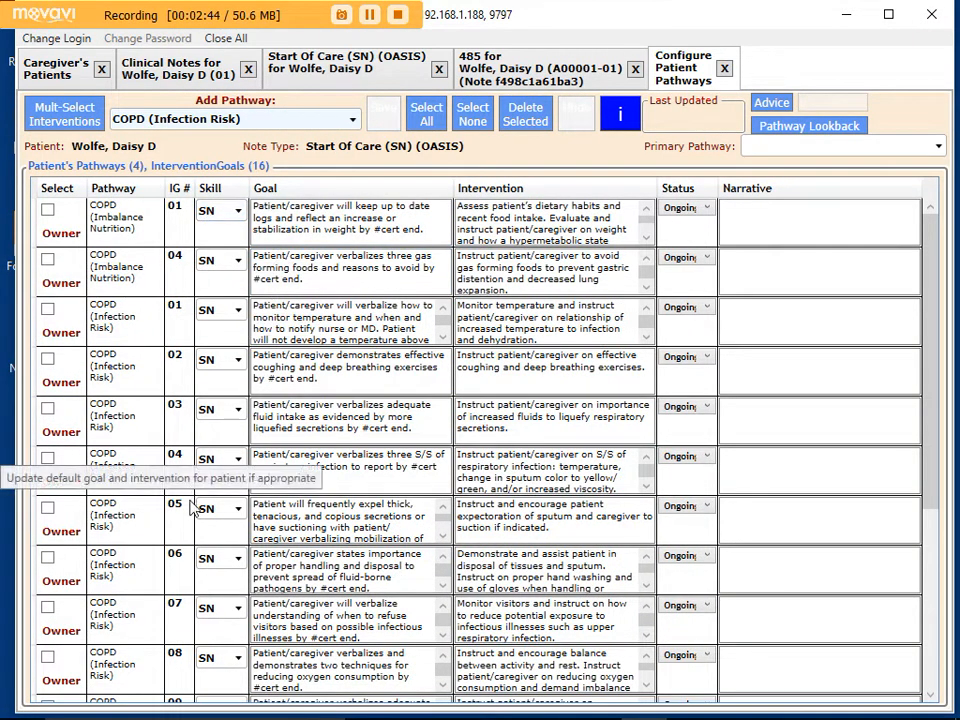
# Delete interventions 08, 09, 10 and 11 of the COPD (Infection Risk) pathway.
pyautogui.scroll(-2, 215, 545)
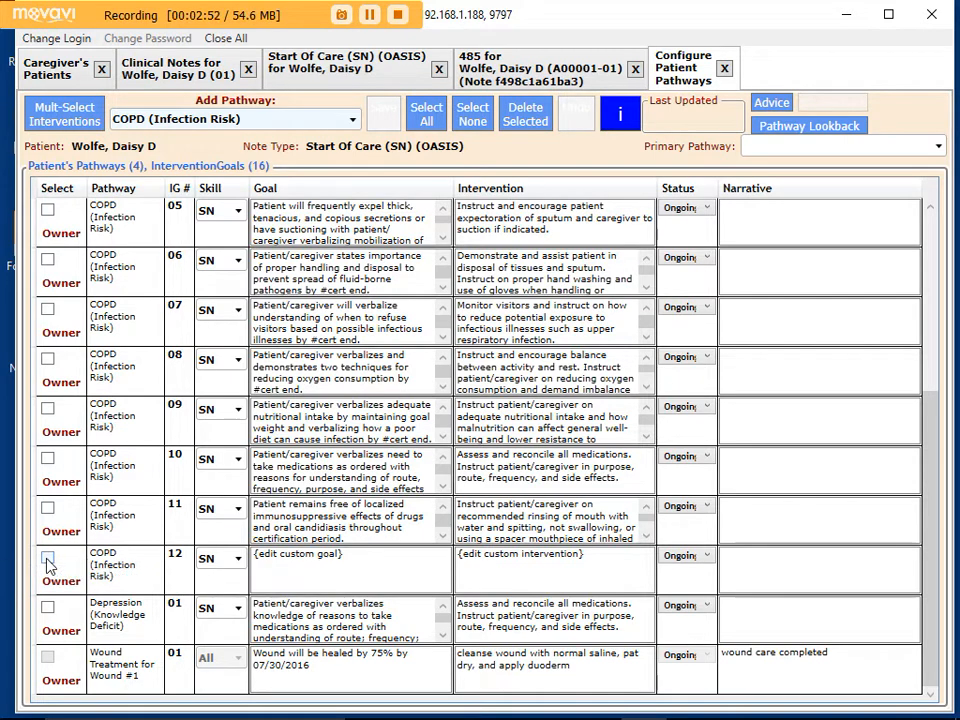
pyautogui.click(47, 510)
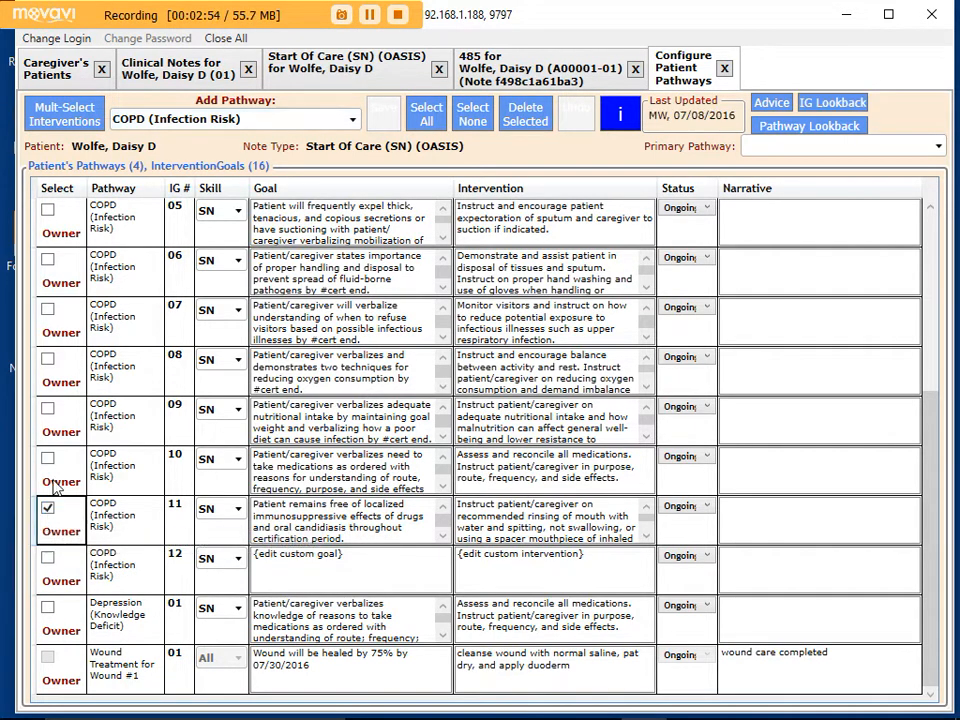
pyautogui.click(47, 458)
pyautogui.click(46, 409)
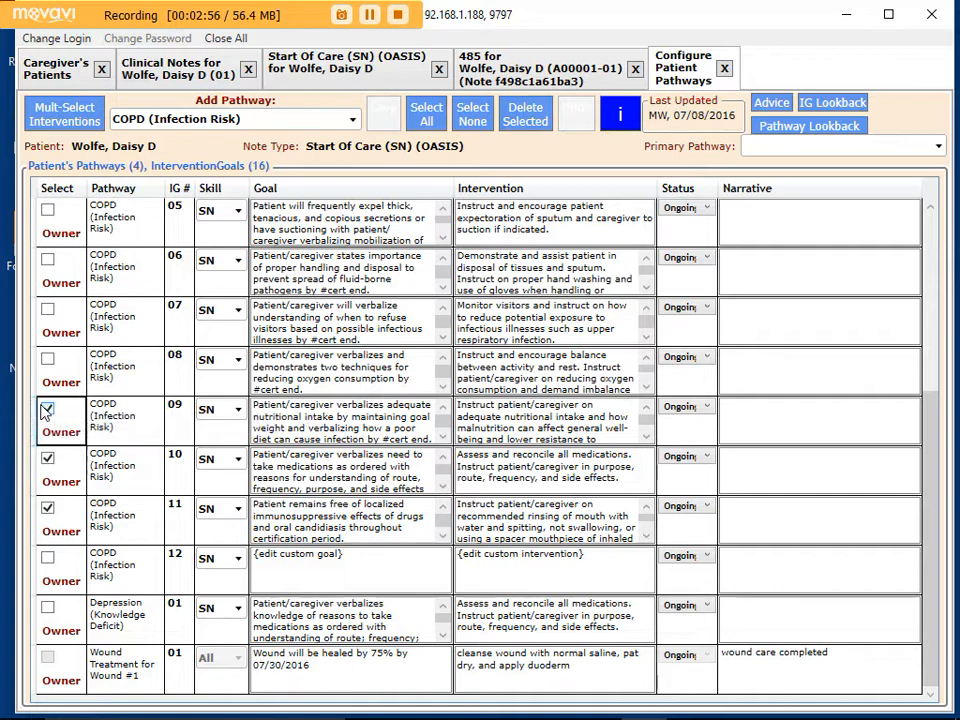
pyautogui.click(47, 358)
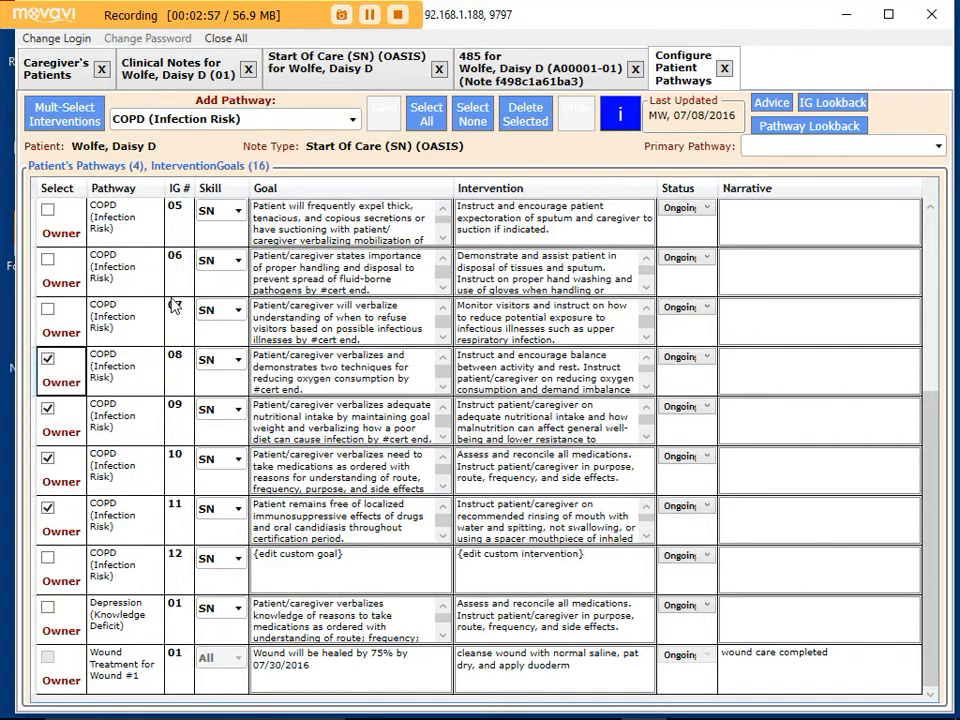
pyautogui.click(531, 124)
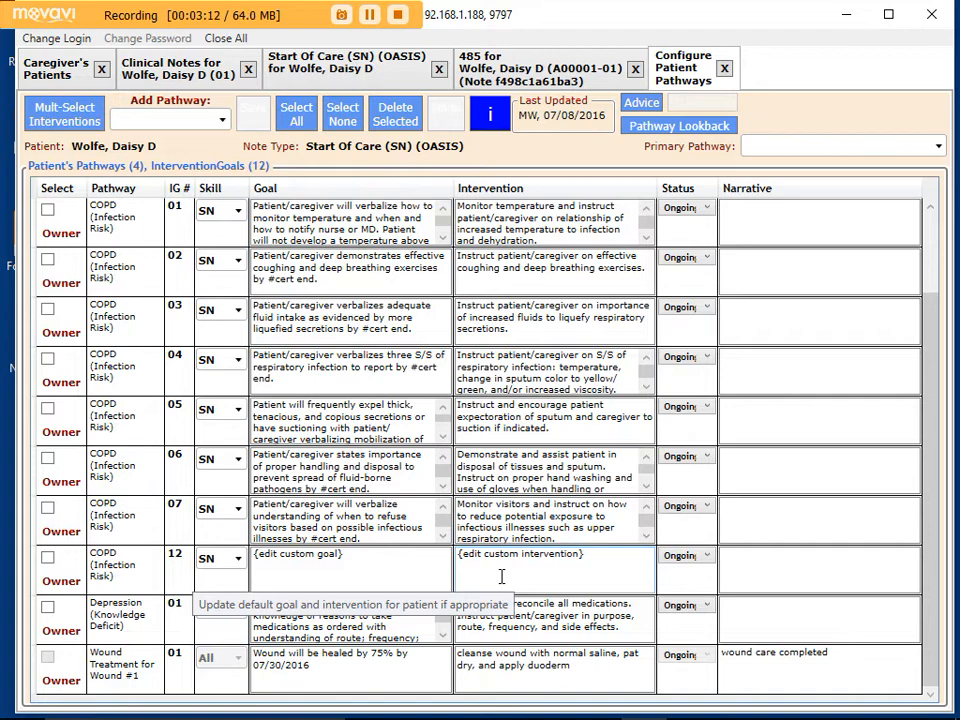
# Fill in the custom COPD (Infection Risk) row 12 with the intervention "assess" and the goal "goal".
pyautogui.click(596, 551)
pyautogui.moveTo(596, 553); pyautogui.dragTo(446, 557)
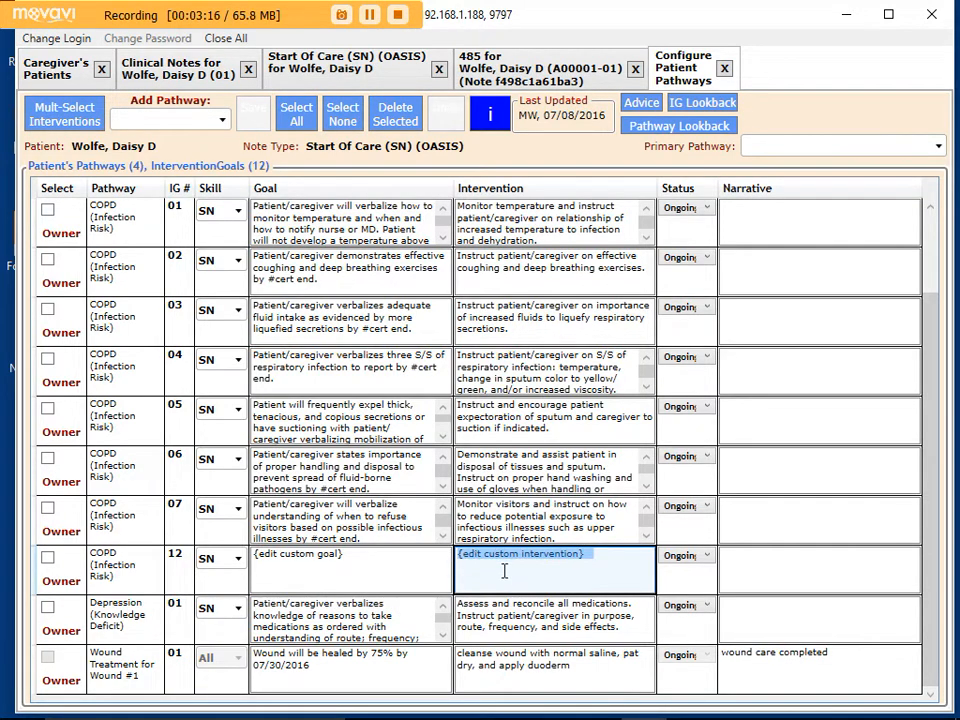
pyautogui.write('assess')
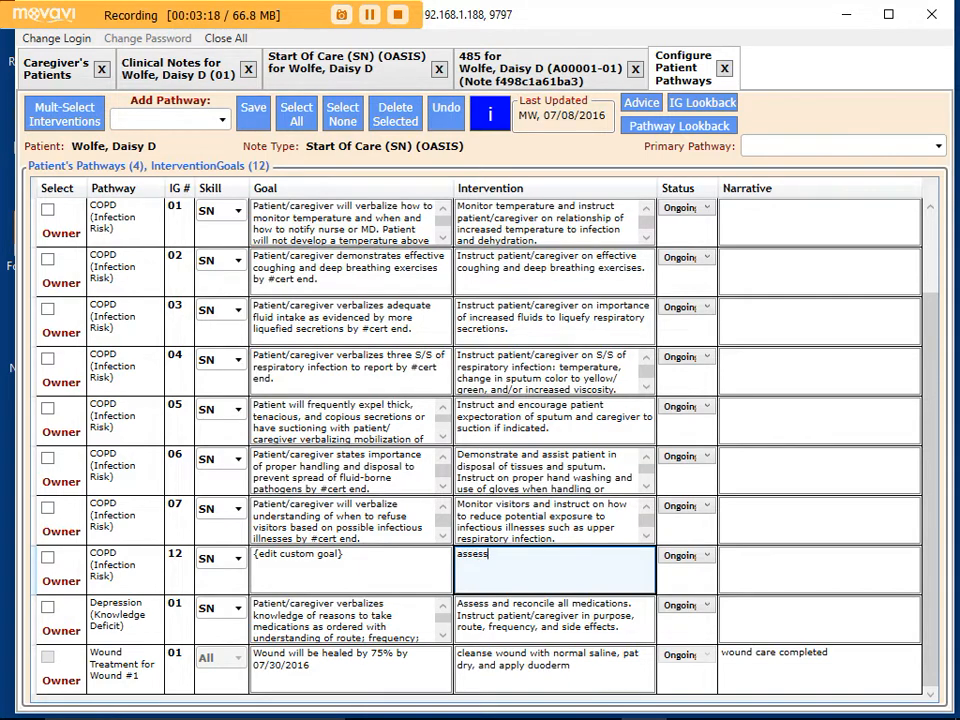
pyautogui.moveTo(348, 554); pyautogui.dragTo(244, 566)
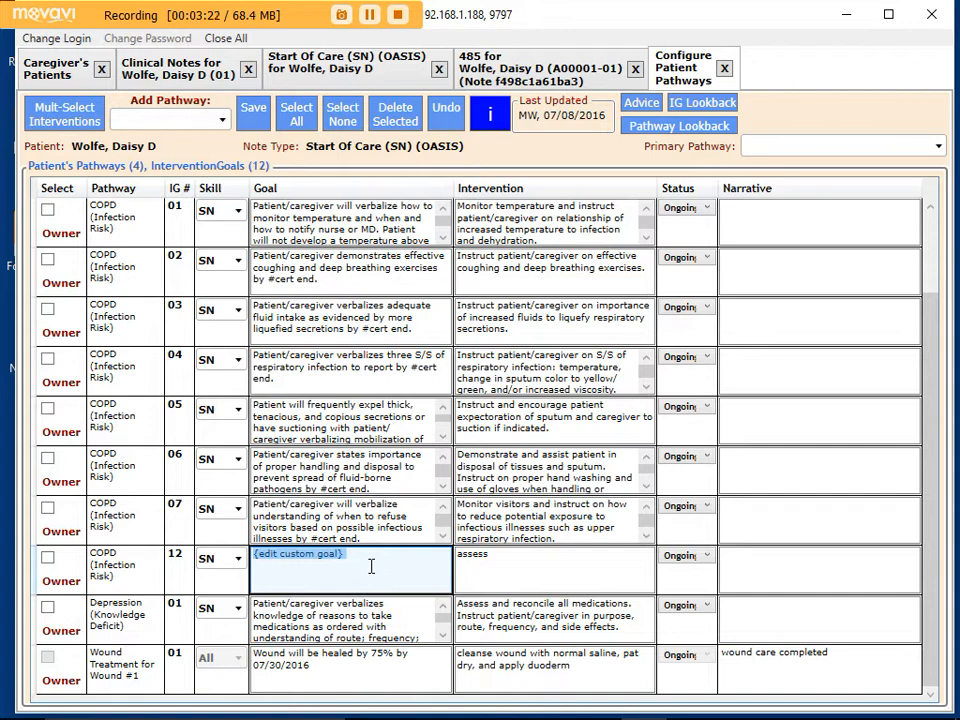
pyautogui.write('goal')
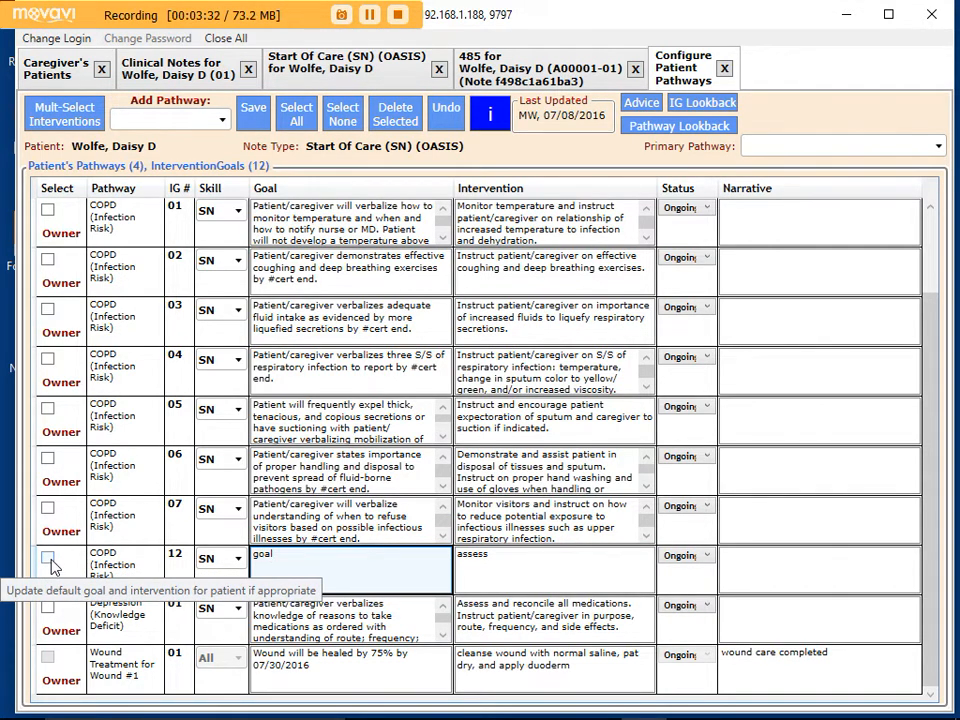
# Delete the custom row 12 from the COPD (Infection Risk) pathway.
pyautogui.click(50, 562)
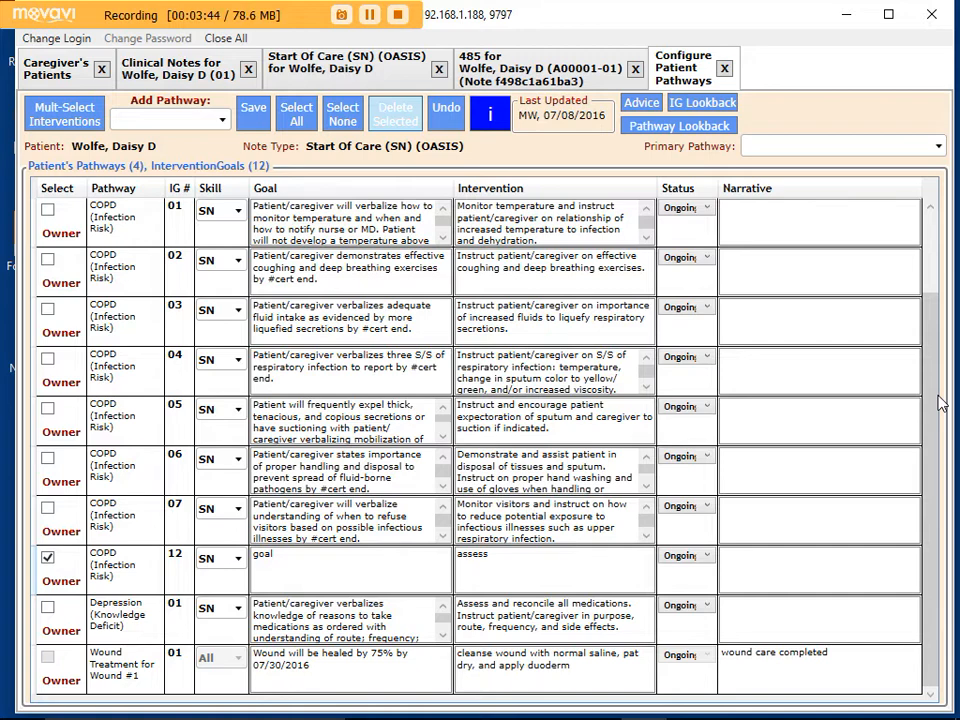
pyautogui.click(880, 302)
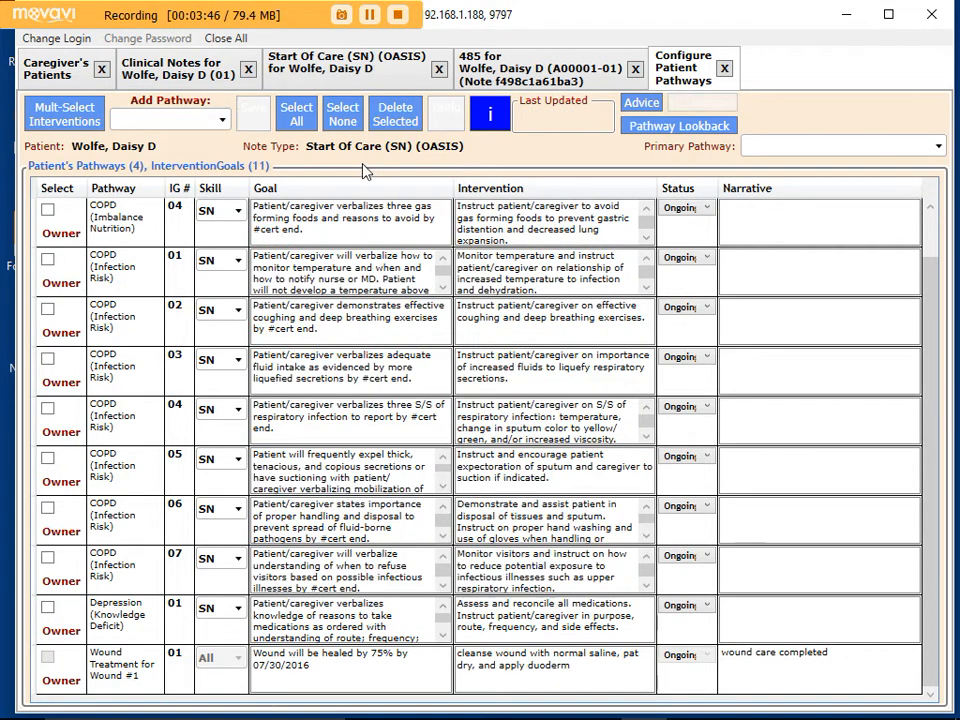
# Select all the pathway rows and clear the selection, and view the skill options for COPD (Imbalance Nutrition) row 04.
pyautogui.click(300, 117)
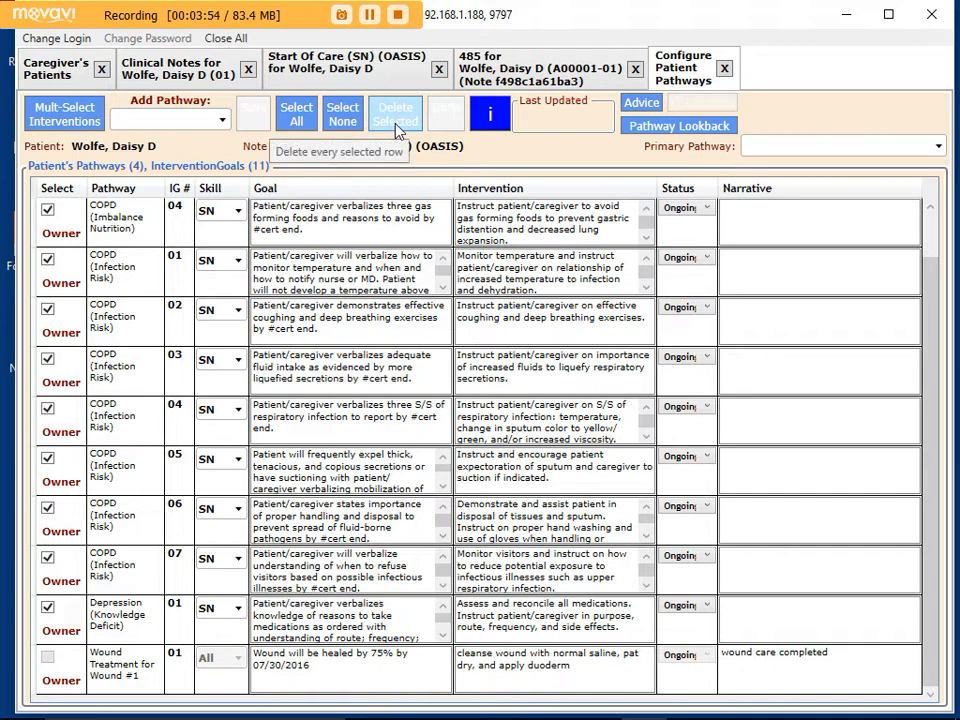
pyautogui.click(342, 122)
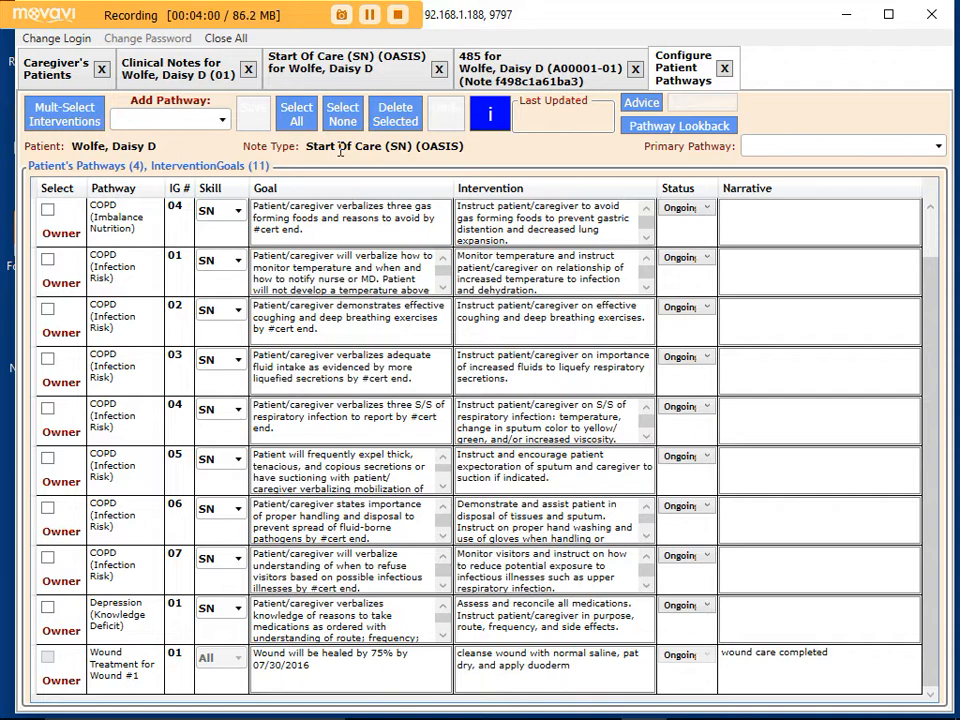
pyautogui.click(238, 212)
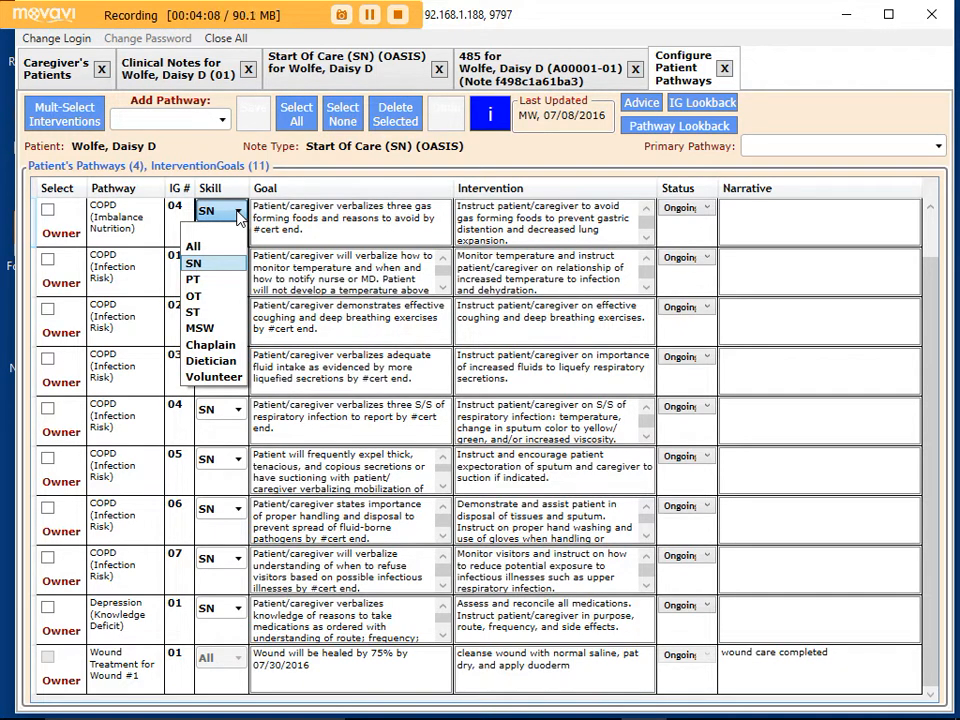
pyautogui.click(238, 212)
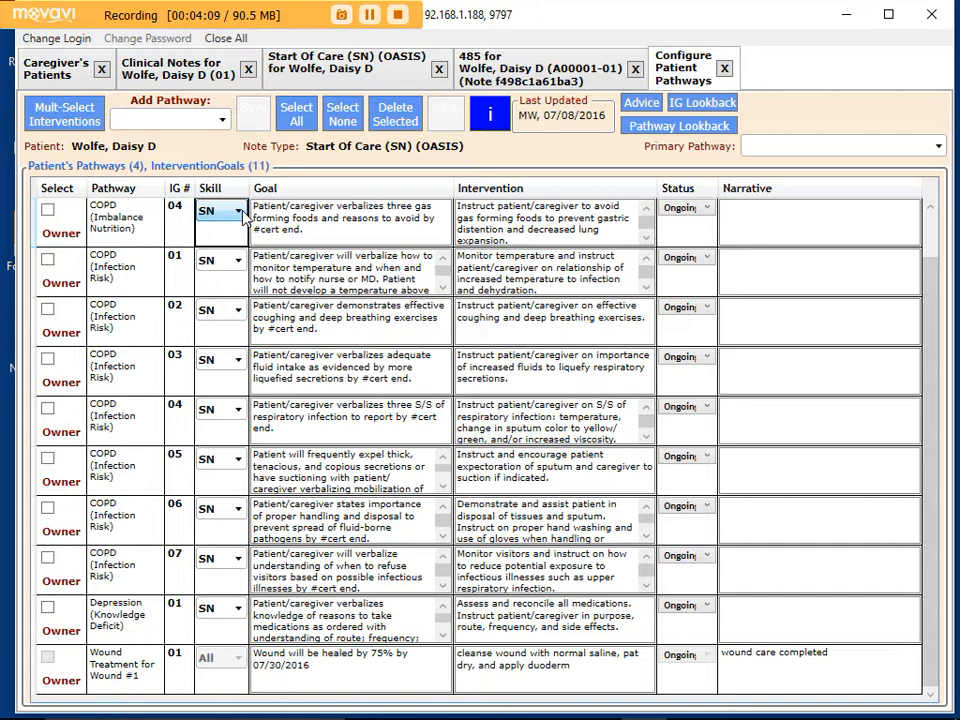
# Set the status of COPD (Imbalance Nutrition) row 04 to Not Met and of COPD (Infection Risk) row 01 to Met.
pyautogui.click(705, 208)
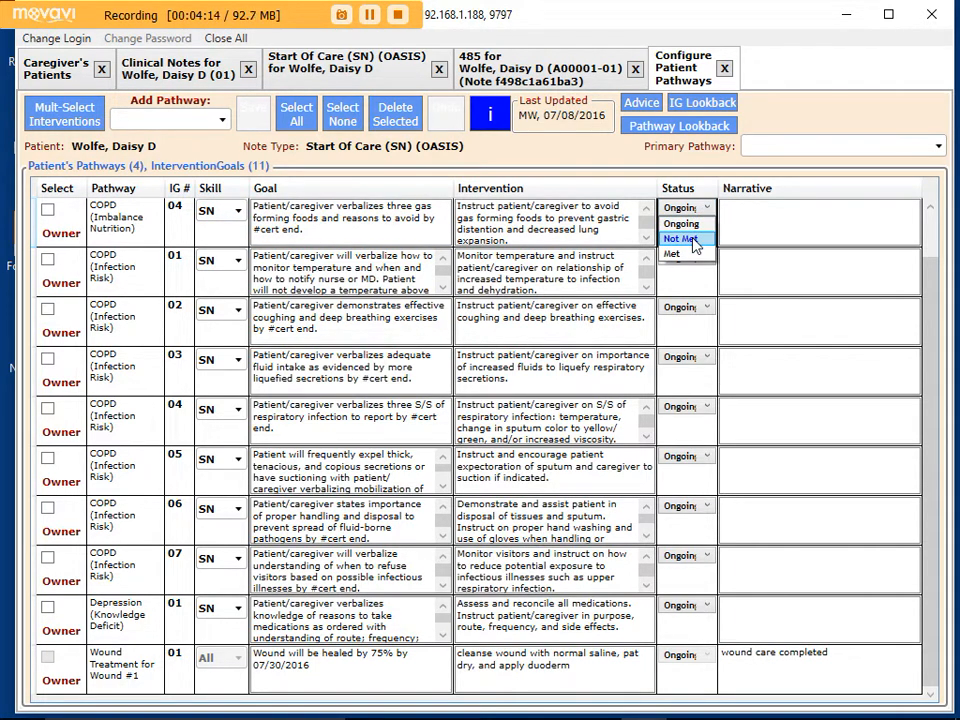
pyautogui.click(695, 241)
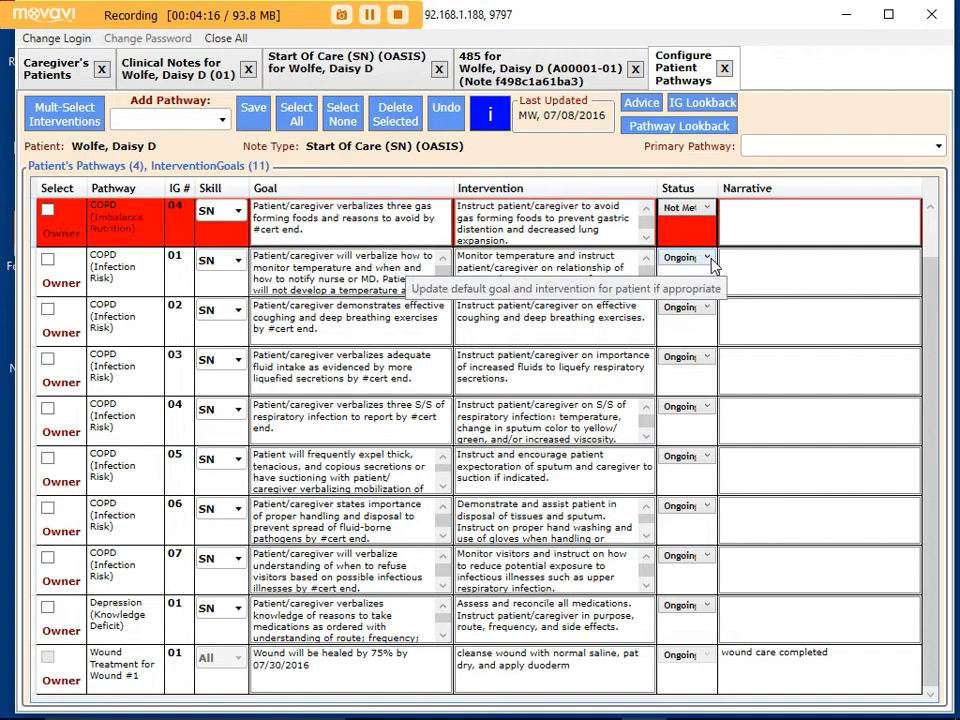
pyautogui.click(707, 261)
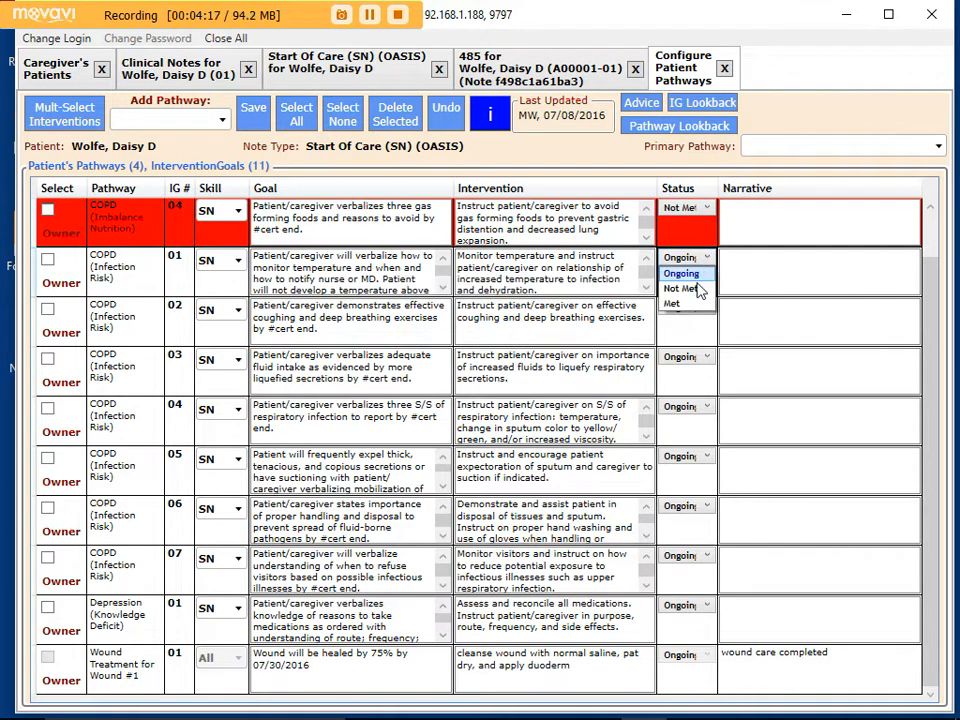
pyautogui.click(678, 304)
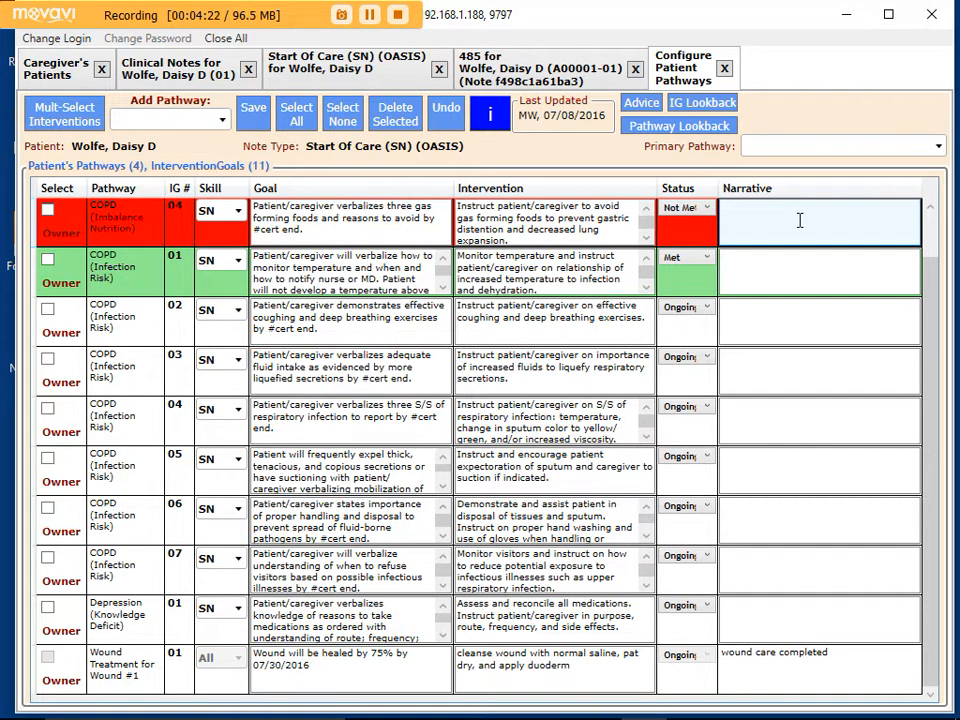
# Set the status of COPD (Imbalance Nutrition) row 04 and COPD (Infection Risk) row 01 back to Ongoing.
pyautogui.click(707, 208)
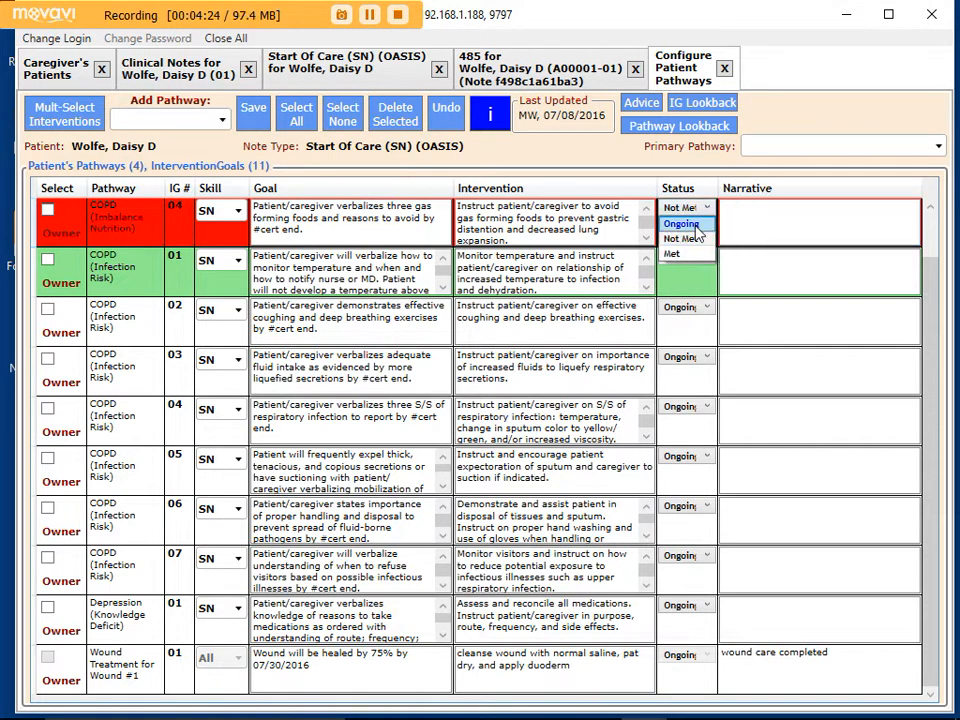
pyautogui.click(683, 224)
pyautogui.click(697, 259)
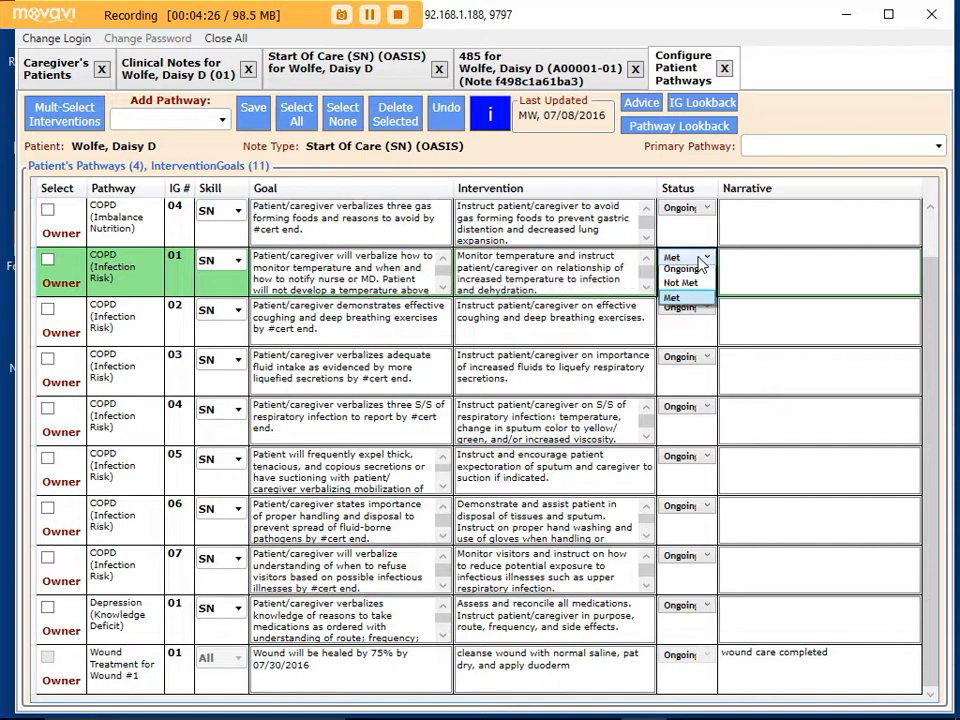
pyautogui.click(684, 273)
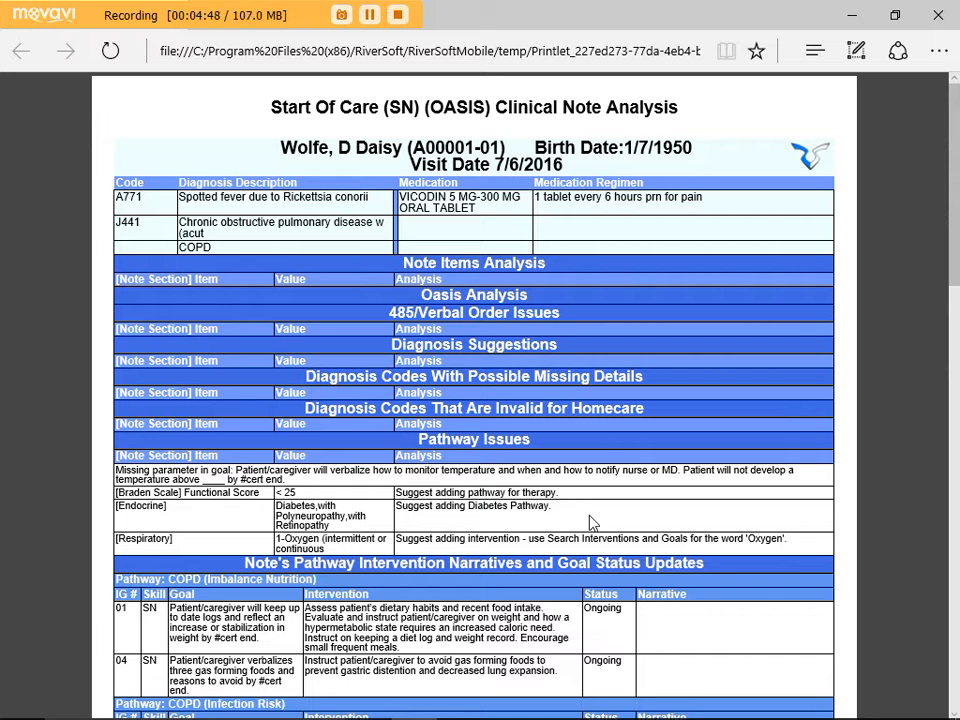
# Review the clinical note analysis advice and the Pathway Lookback report for the patient's pathways, closing each report.
pyautogui.click(943, 12)
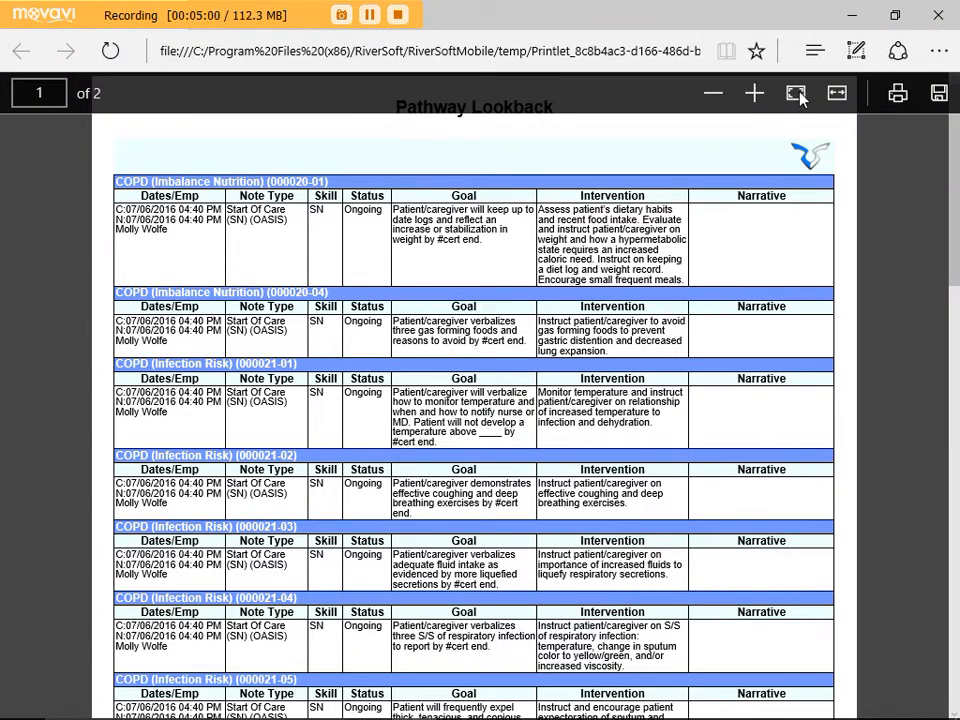
pyautogui.click(935, 15)
# View the intervention/goal lookback report for COPD (Imbalance Nutrition) row 04 and close it.
pyautogui.click(706, 105)
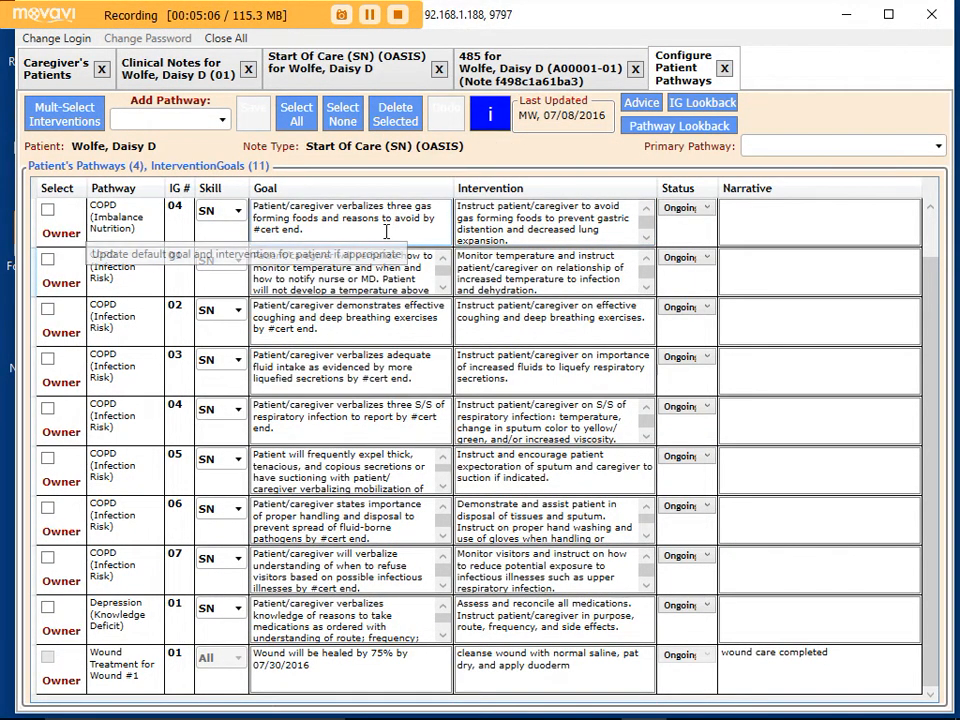
pyautogui.click(714, 104)
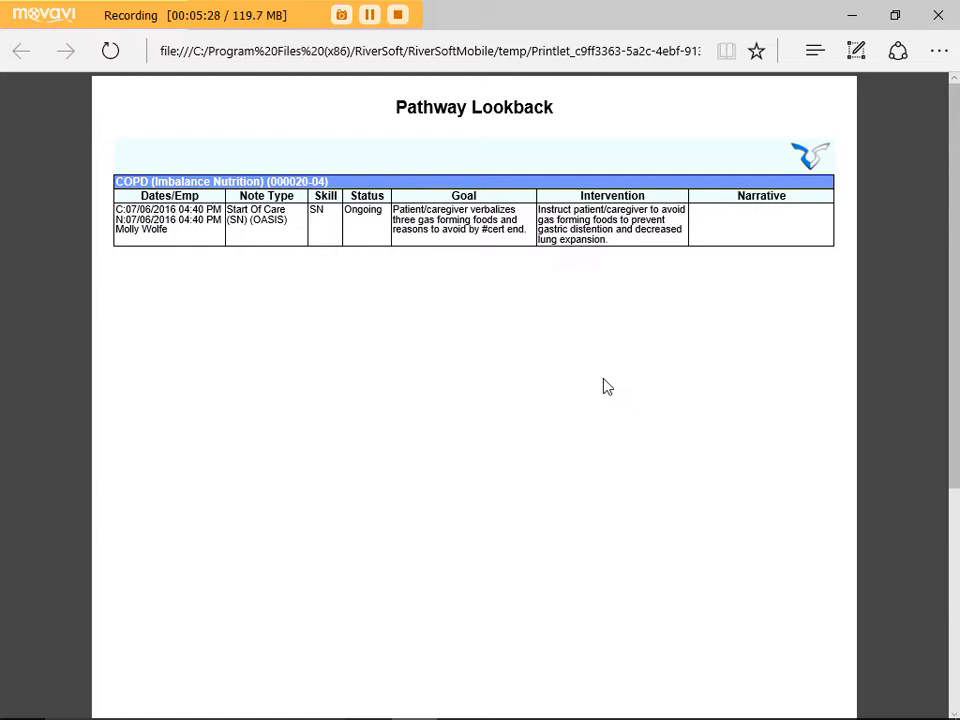
pyautogui.click(936, 15)
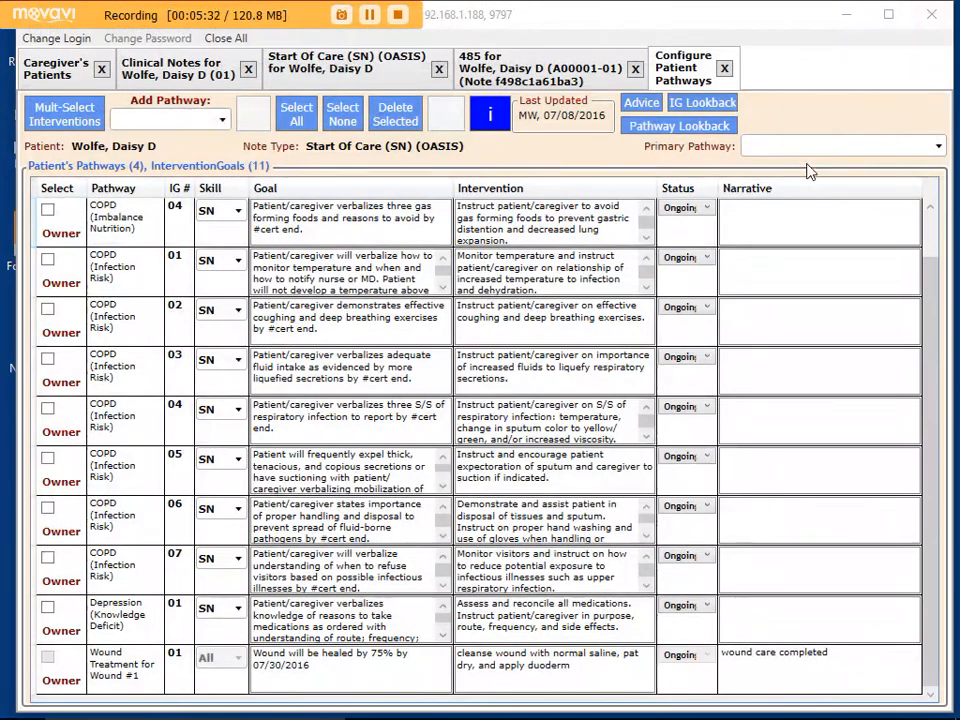
# Make Depression (Knowledge Deficit) the primary pathway, save the pathway configuration and return to the 485.
pyautogui.click(803, 153)
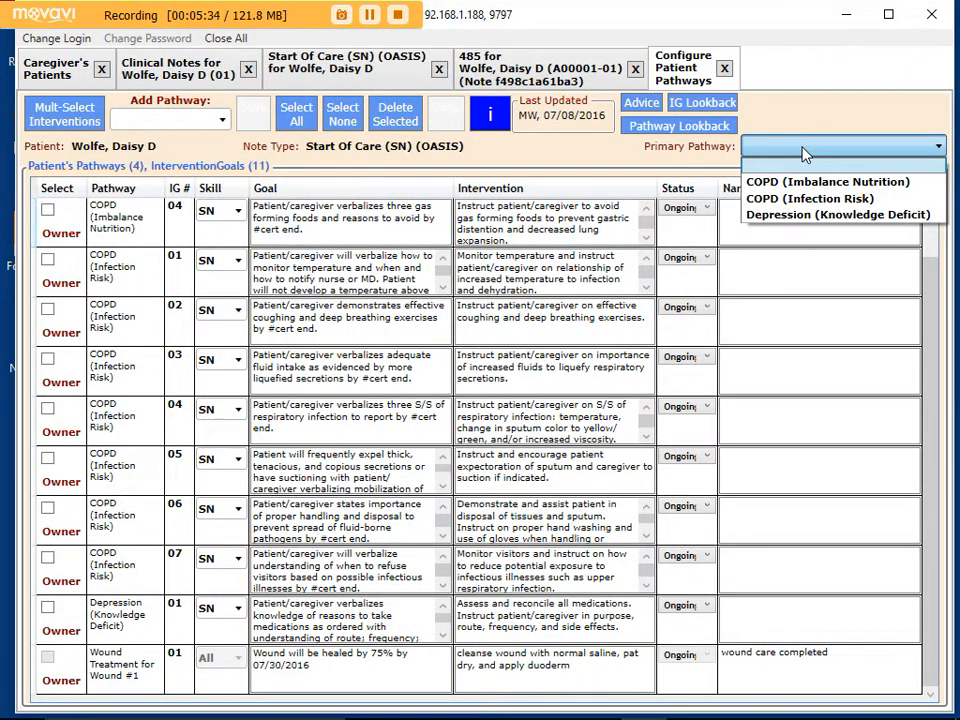
pyautogui.click(797, 215)
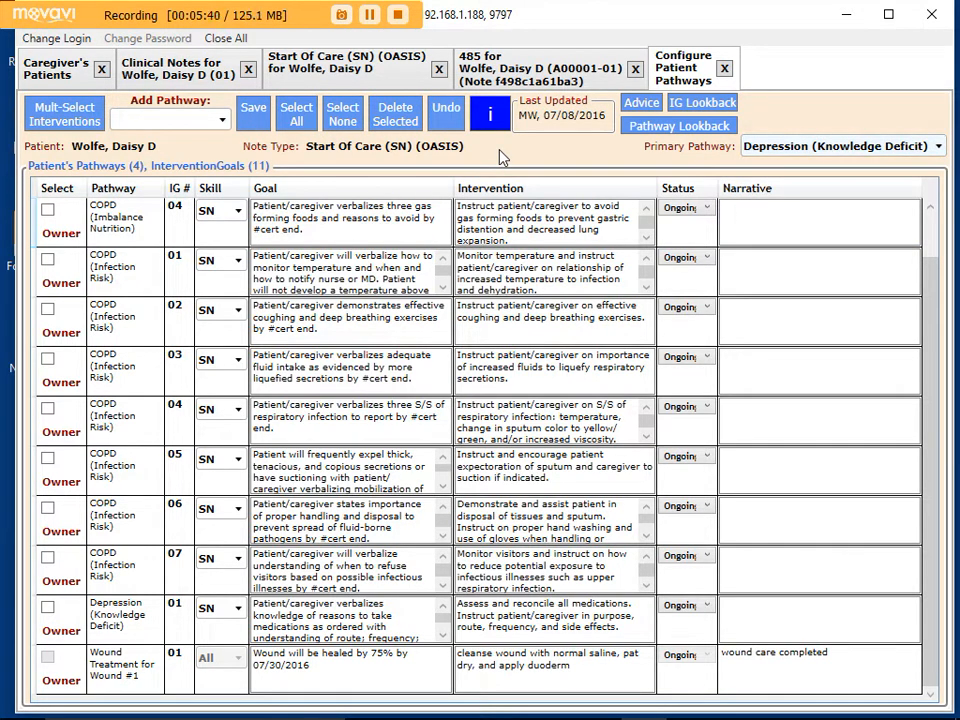
pyautogui.click(254, 113)
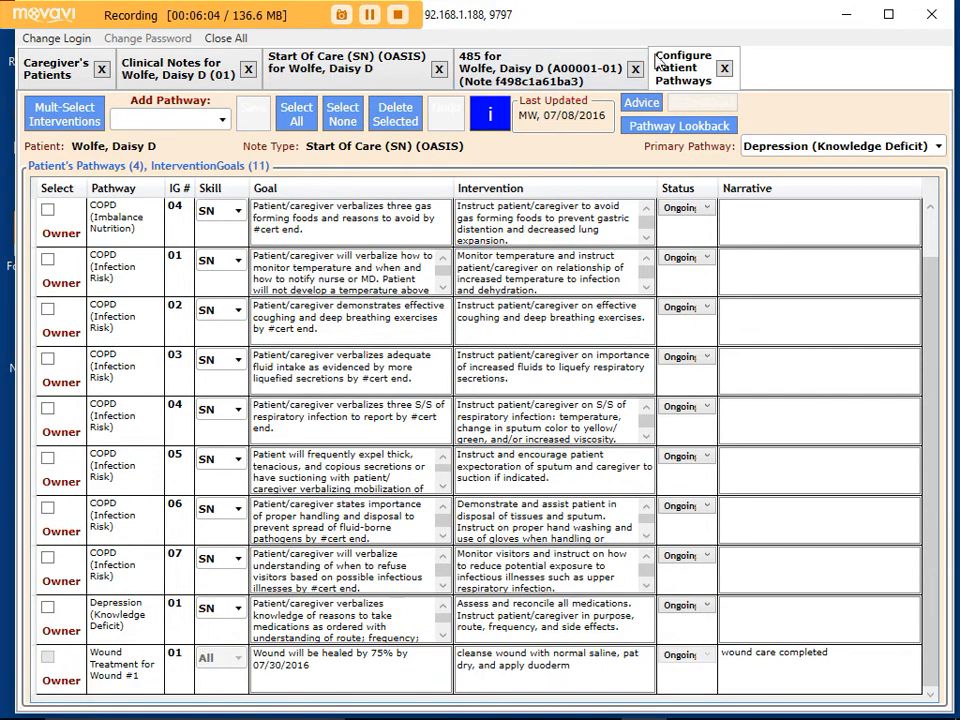
pyautogui.click(725, 70)
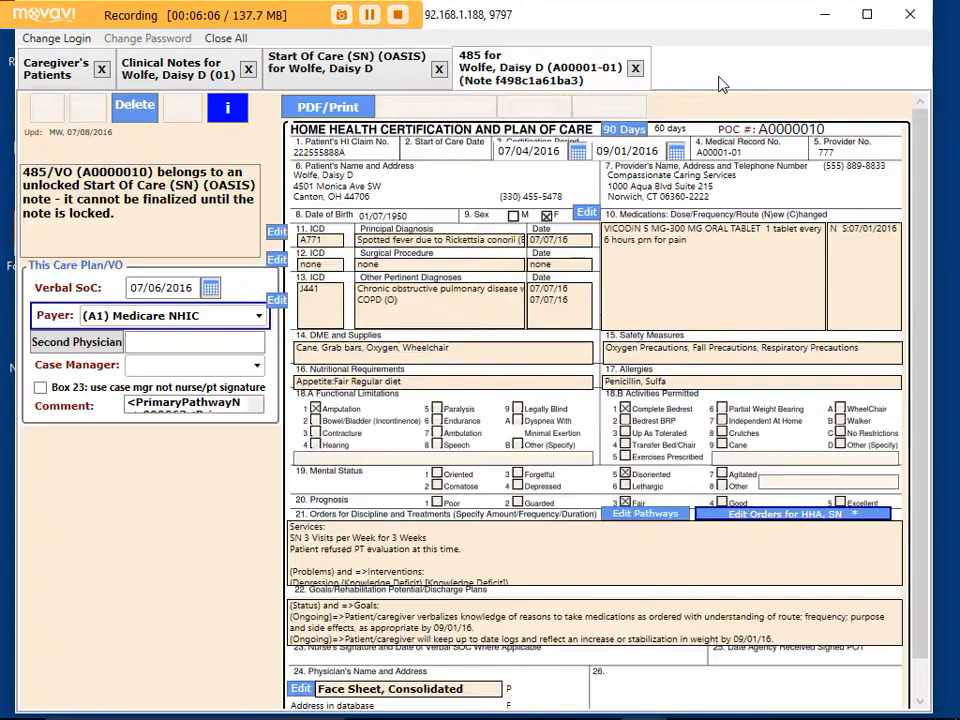
# Review the full text of the 485's orders and interventions (box 21) and its goals and discharge plans (box 22).
pyautogui.rightClick(685, 552)
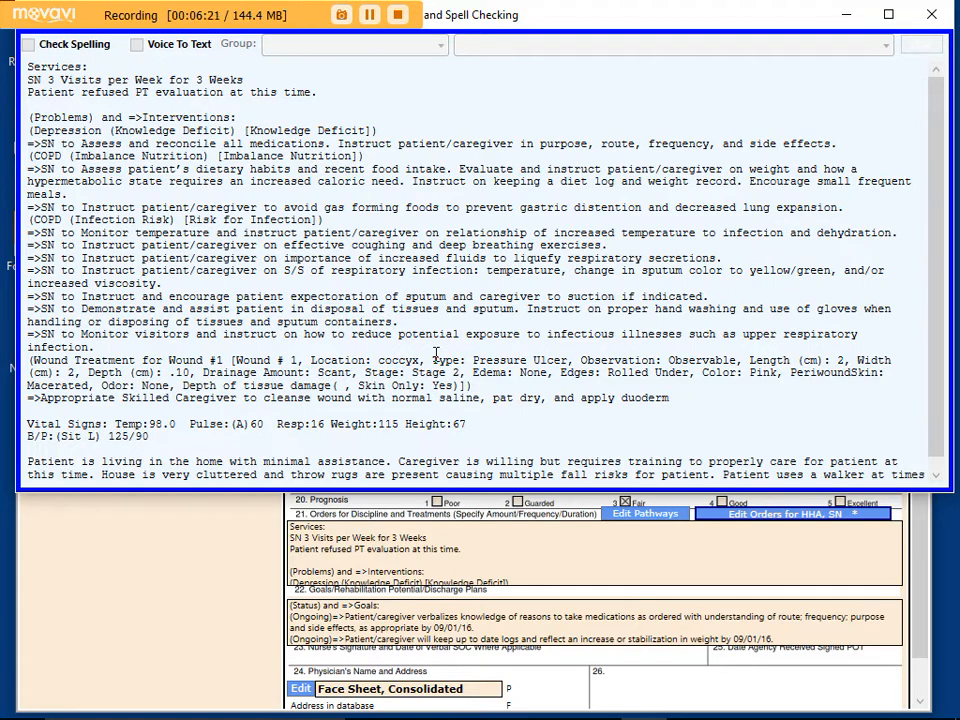
pyautogui.click(931, 14)
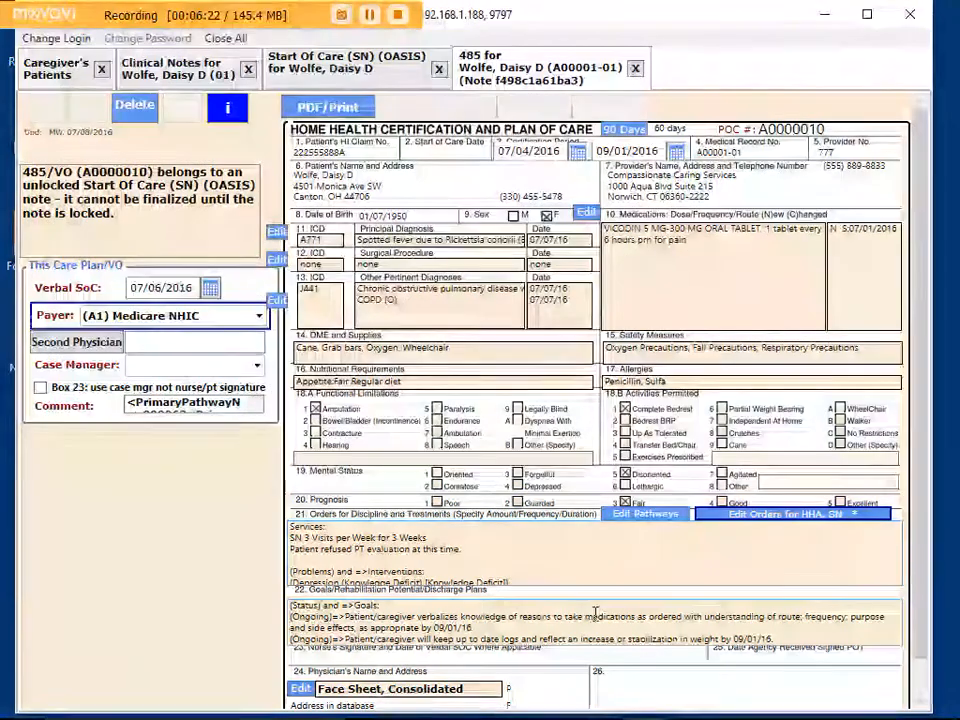
pyautogui.doubleClick(588, 605)
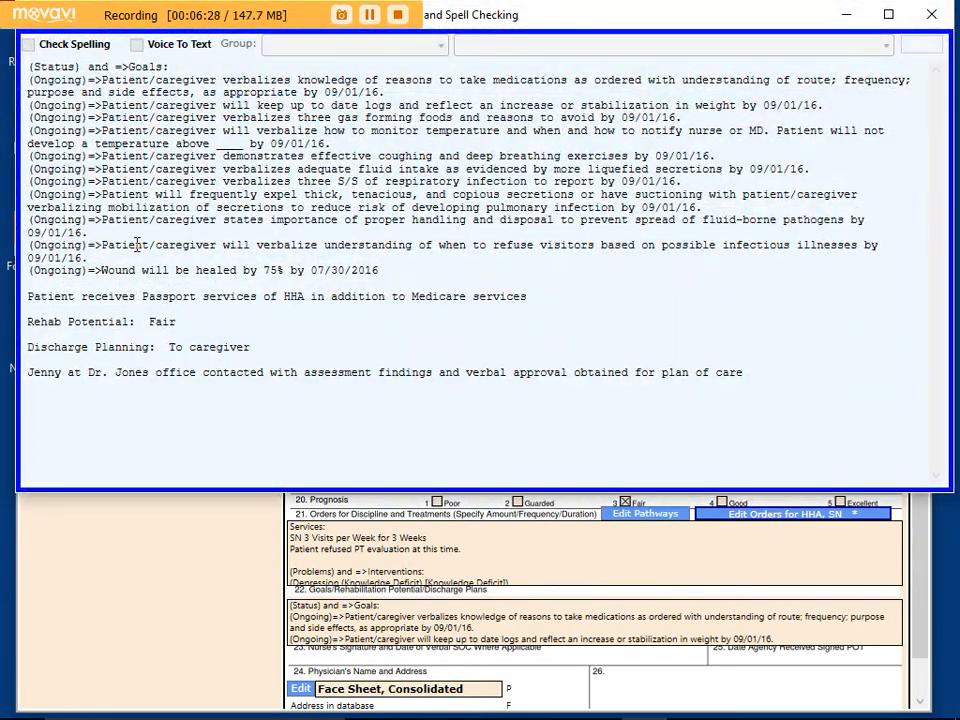
pyautogui.click(932, 15)
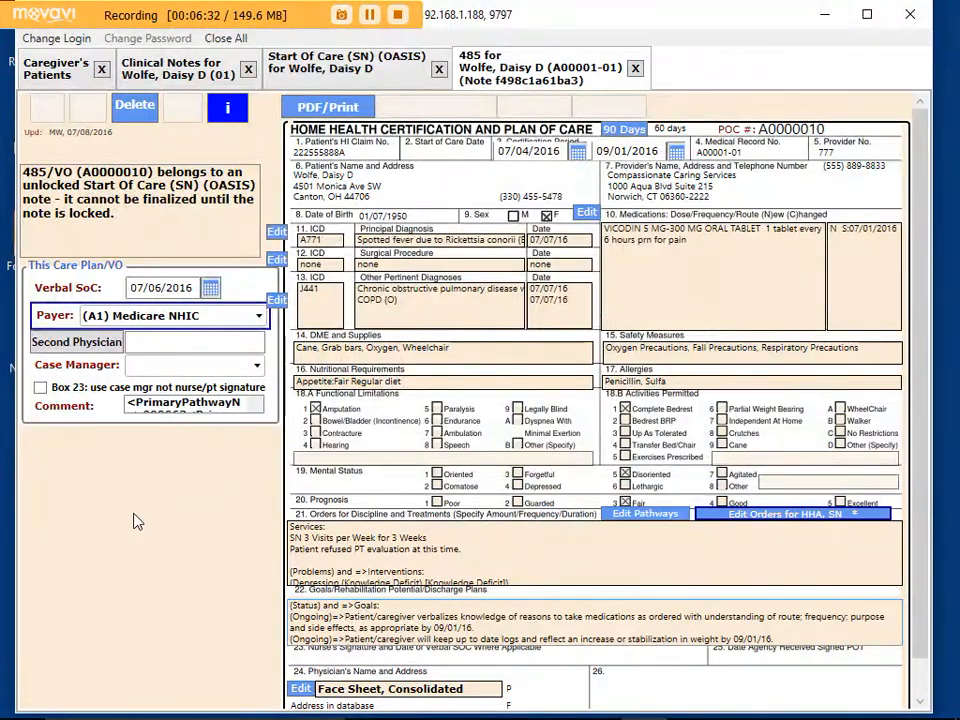